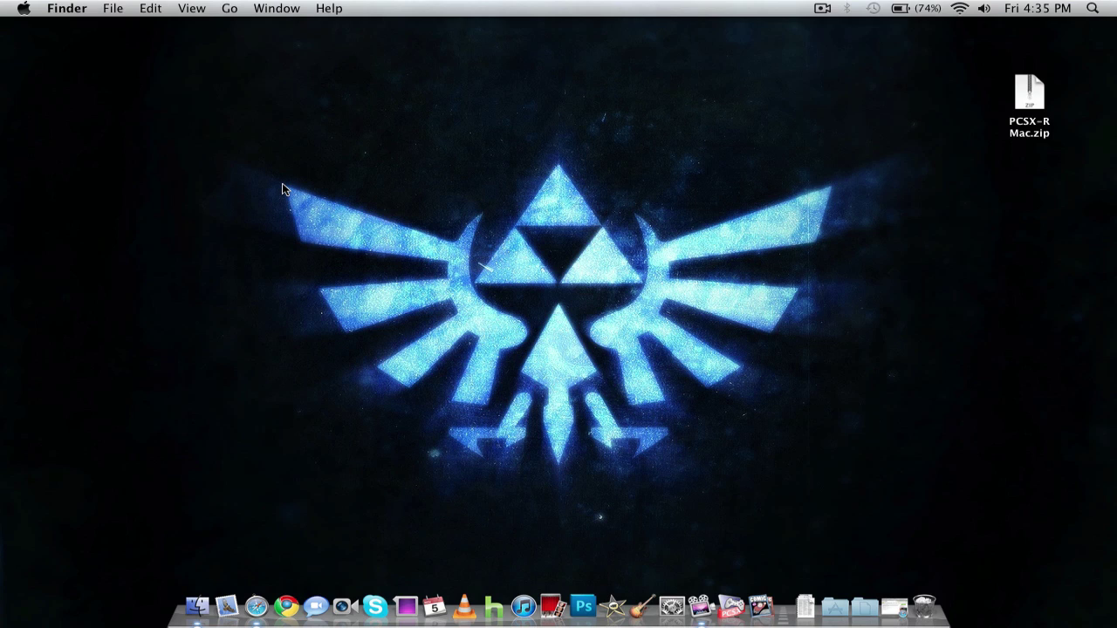
Unzip PCSX-R Mac.zip and open the extracted PCSX-R Mac folder, briefly checking inside Pcsx
double_click(1028, 101)
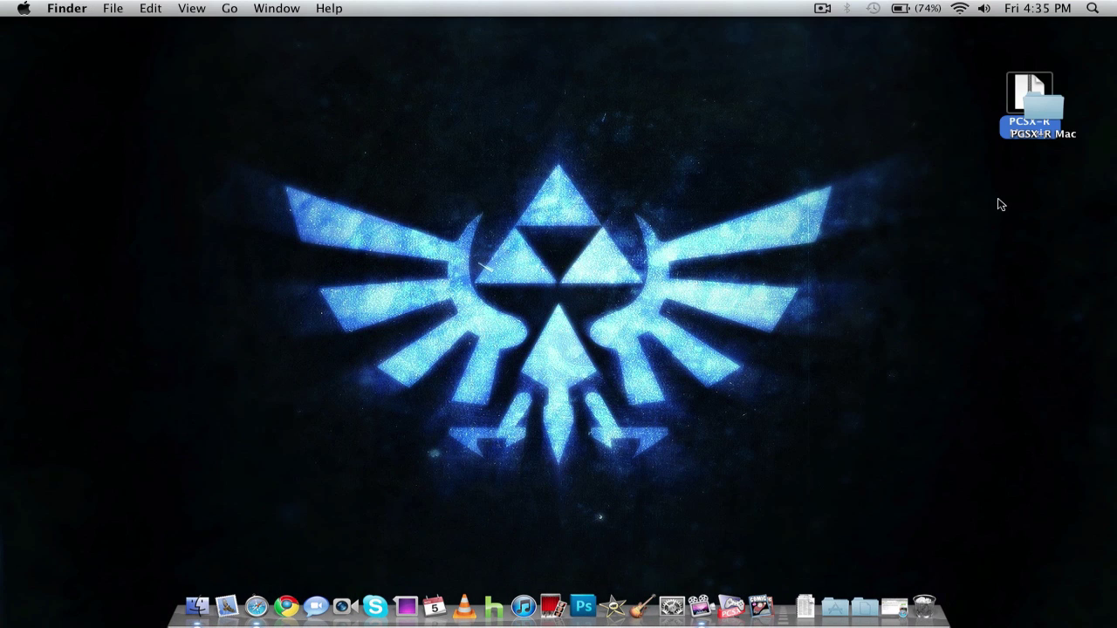
left_click_drag(1046, 114, 1043, 201)
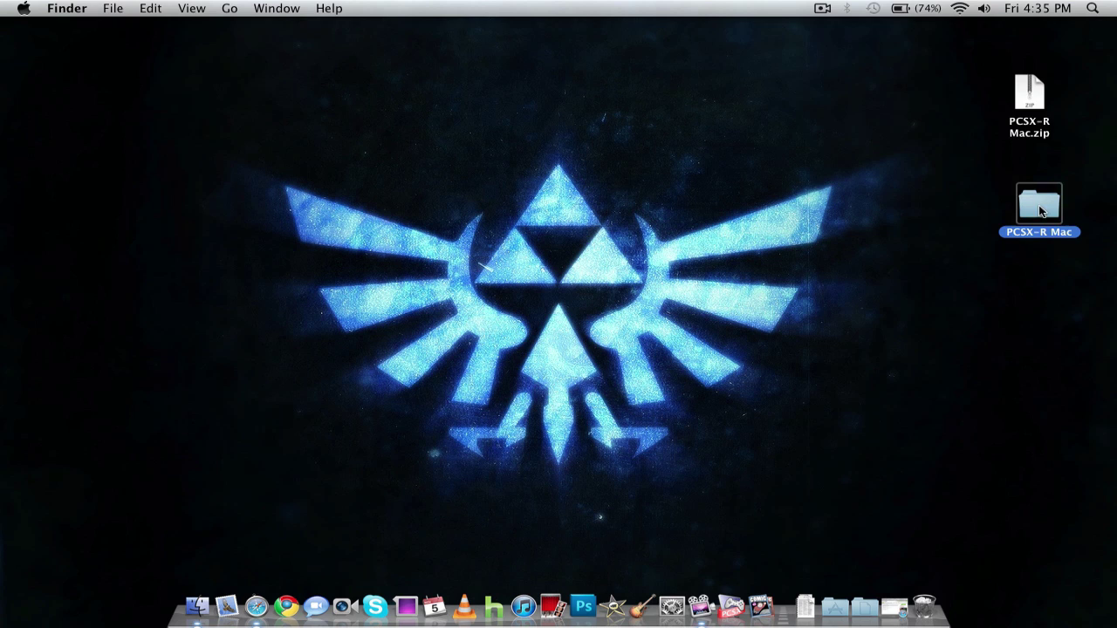
left_click(967, 219)
double_click(1037, 198)
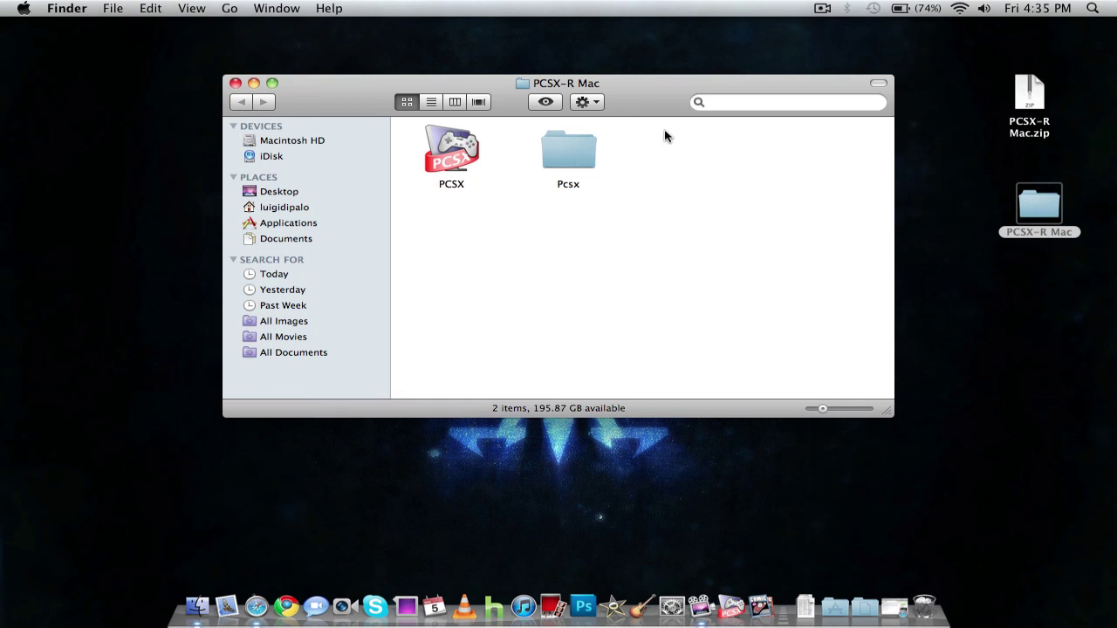
left_click_drag(625, 92, 654, 66)
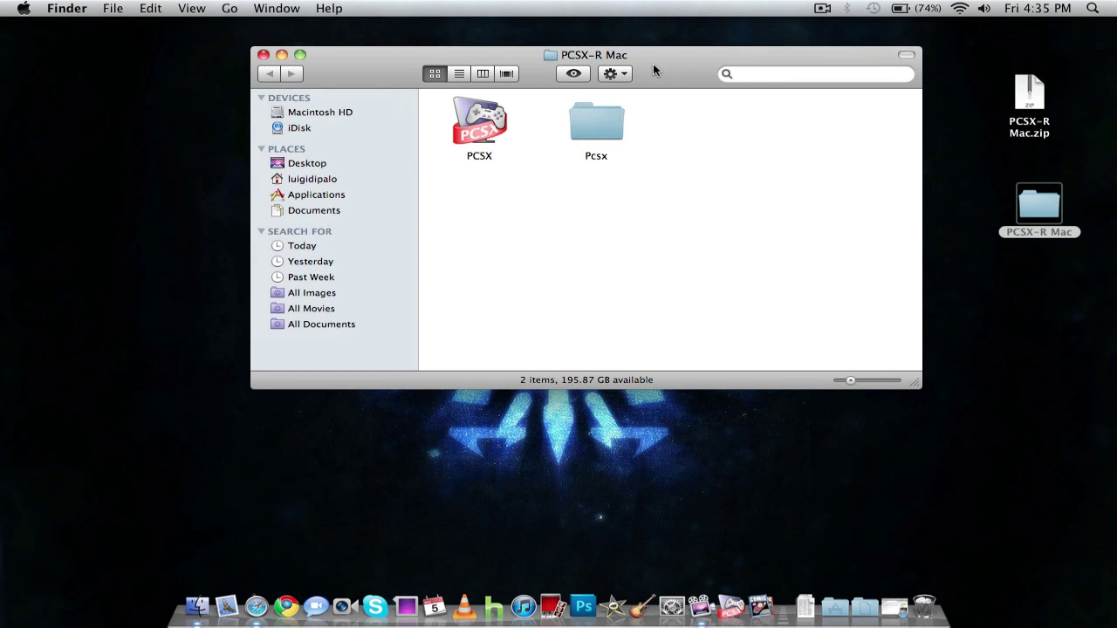
double_click(606, 115)
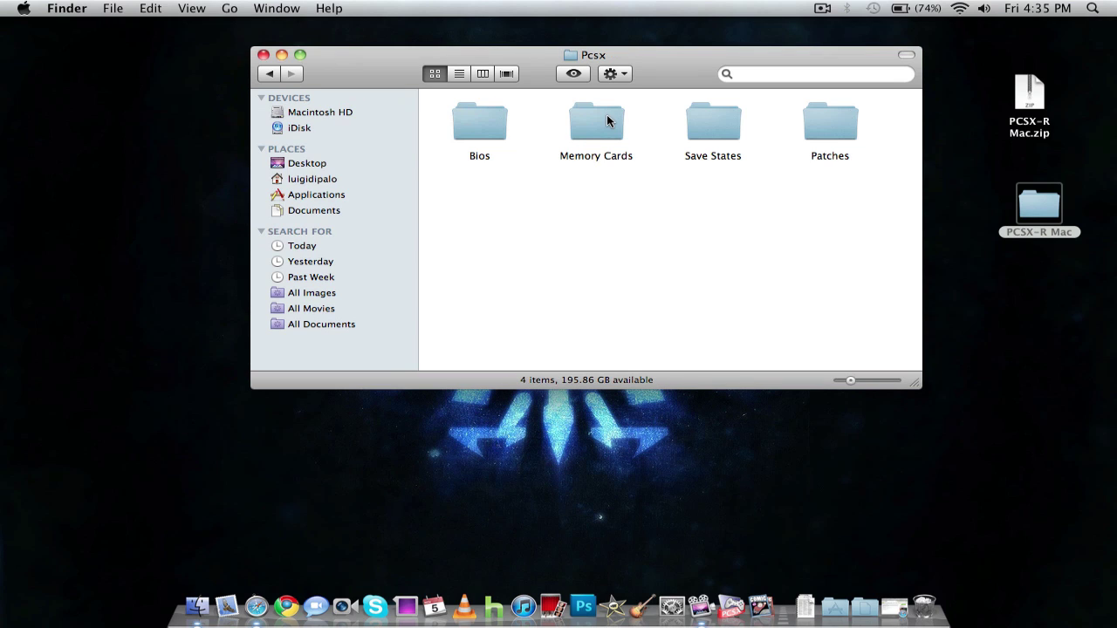
left_click(274, 75)
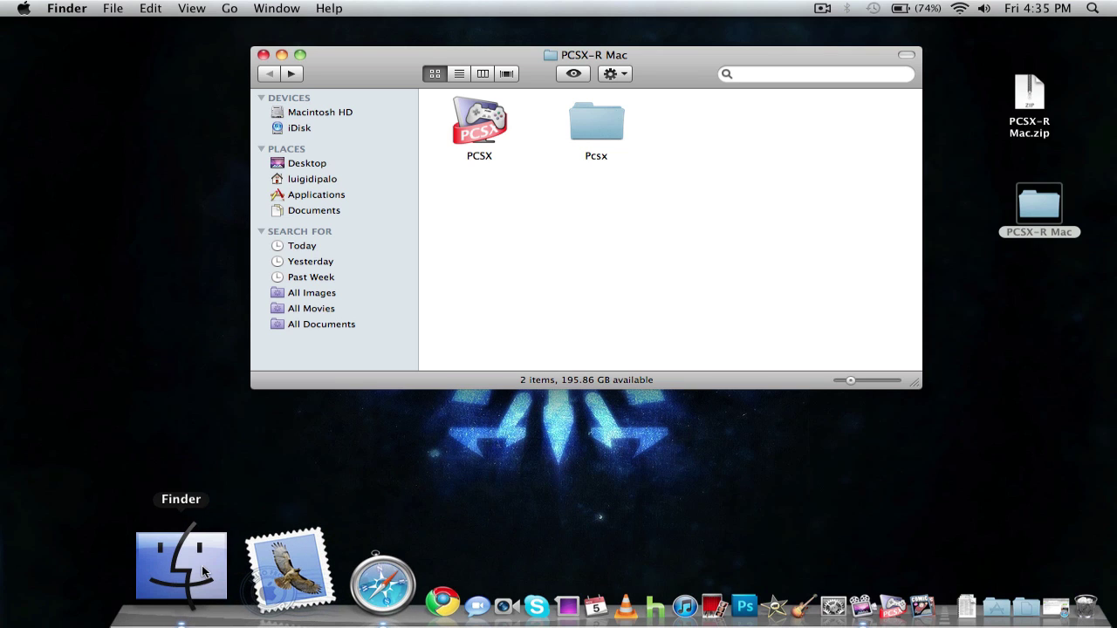
In a new Finder window, copy the Pcsx folder into Library > Application Support
key("super+n")
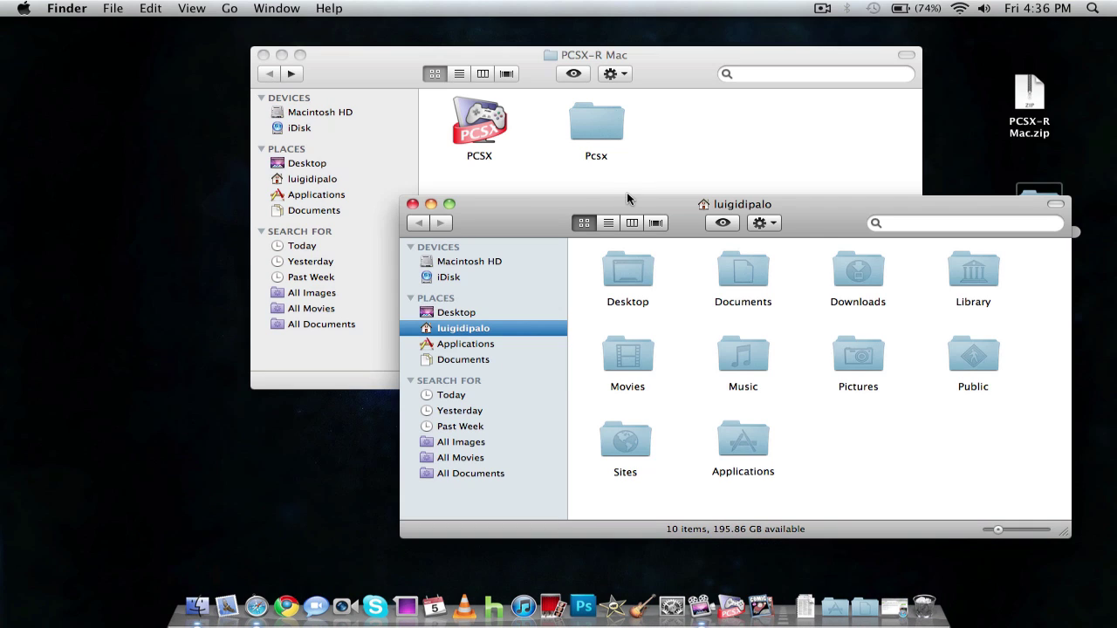
double_click(974, 280)
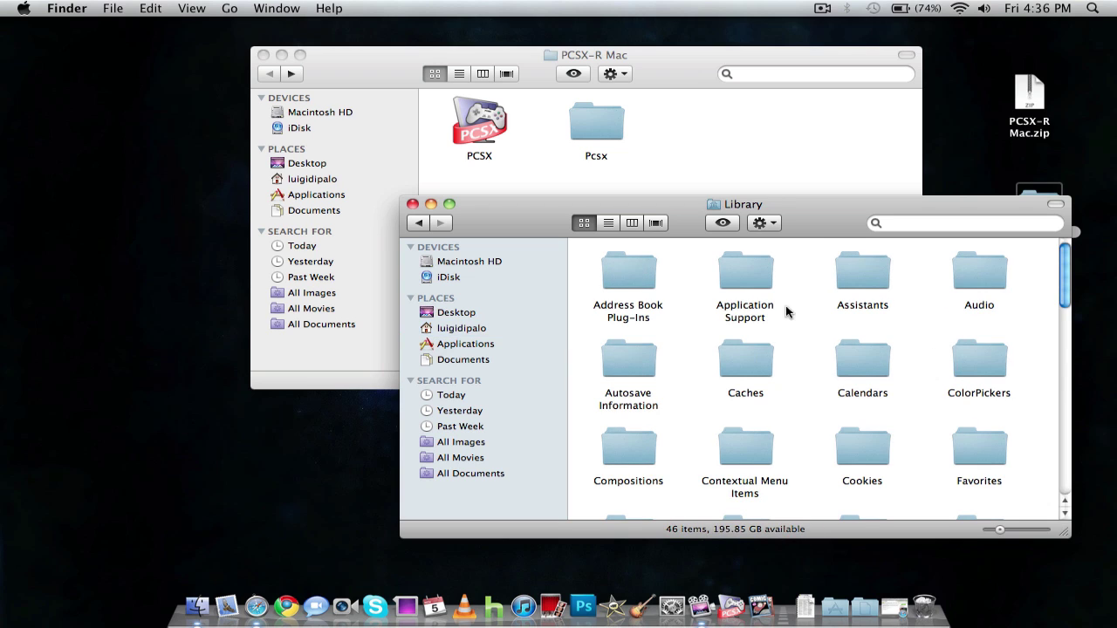
double_click(747, 287)
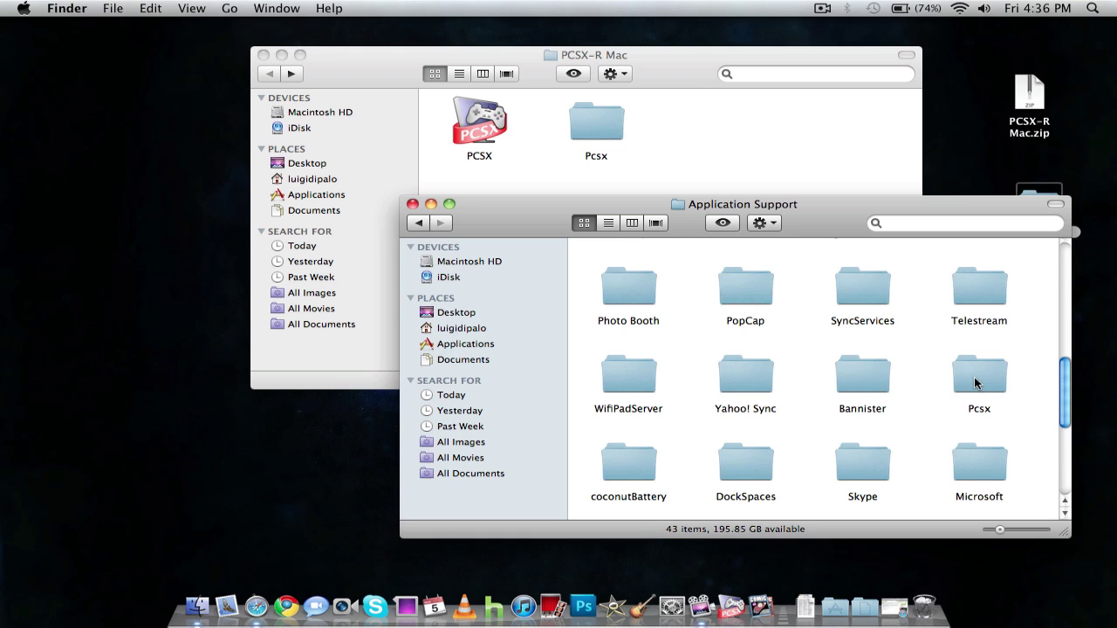
mouse_move(601, 140)
left_mouse_down()
mouse_move(890, 412)
mouse_move(958, 447)
mouse_move(961, 424)
mouse_move(699, 180)
left_mouse_up()
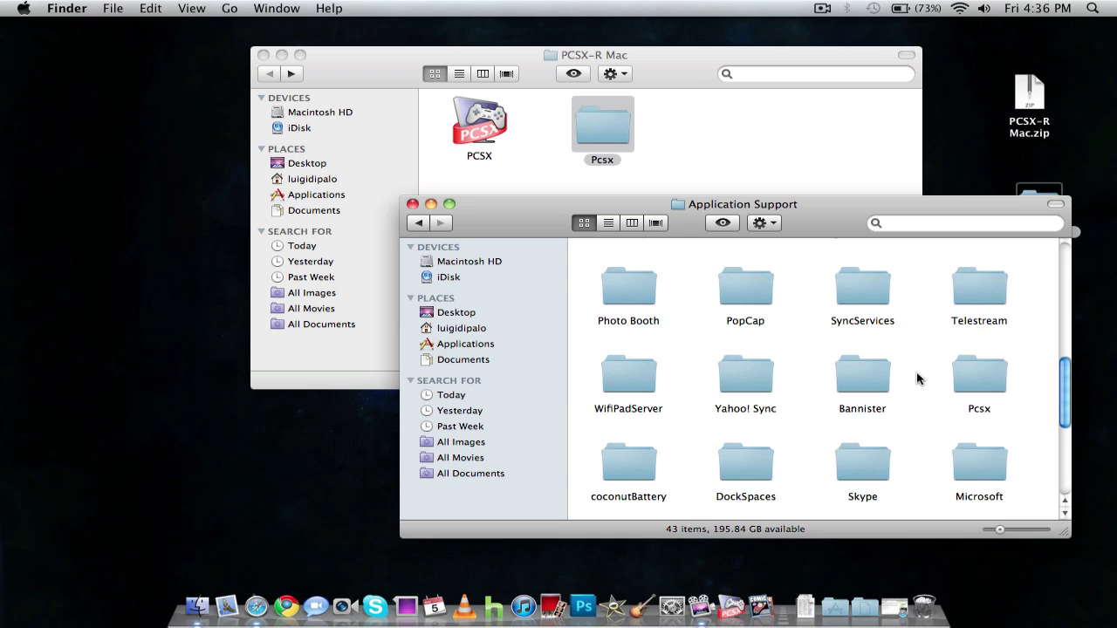
Verify the copied Pcsx folder's subfolders, then close that extra Finder window
left_click_drag(921, 366, 987, 389)
left_click(951, 375)
double_click(977, 384)
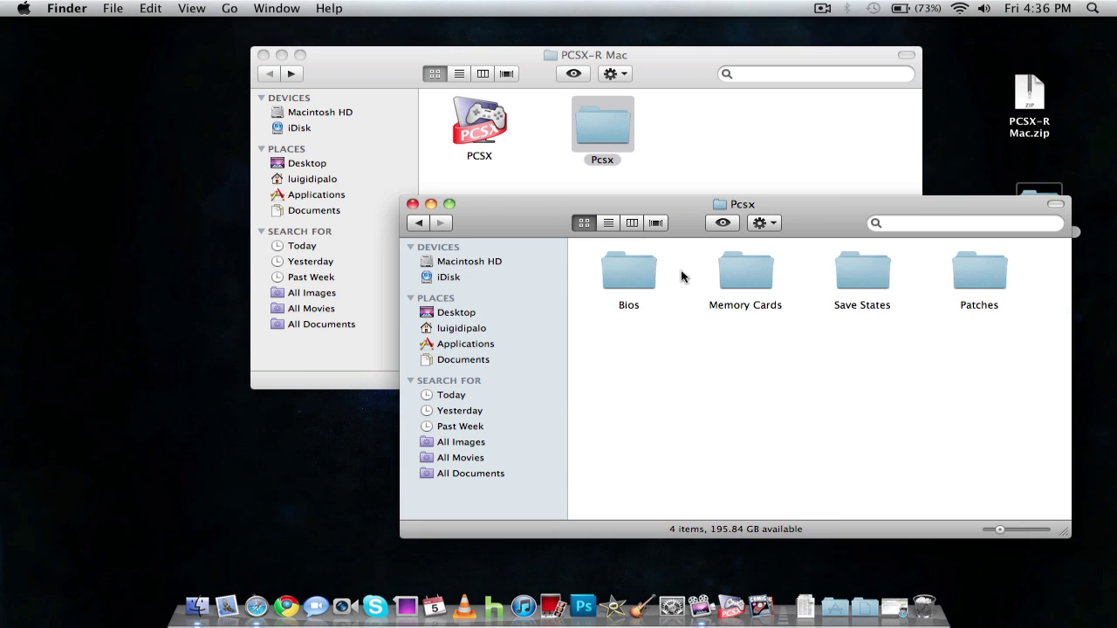
left_click(416, 203)
left_click(498, 208)
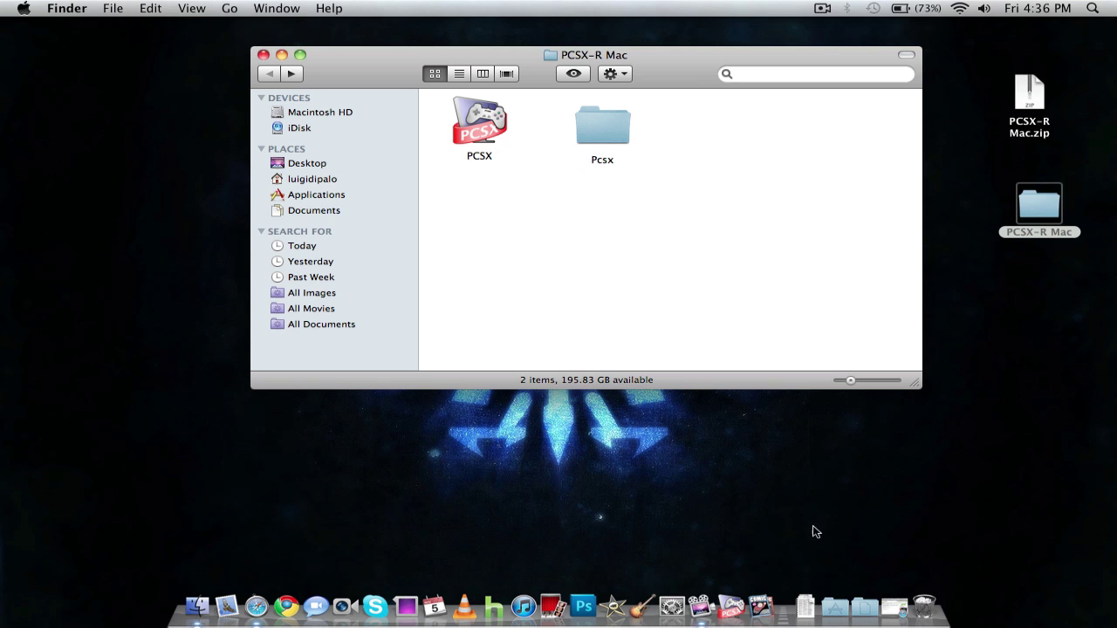
left_click(836, 613)
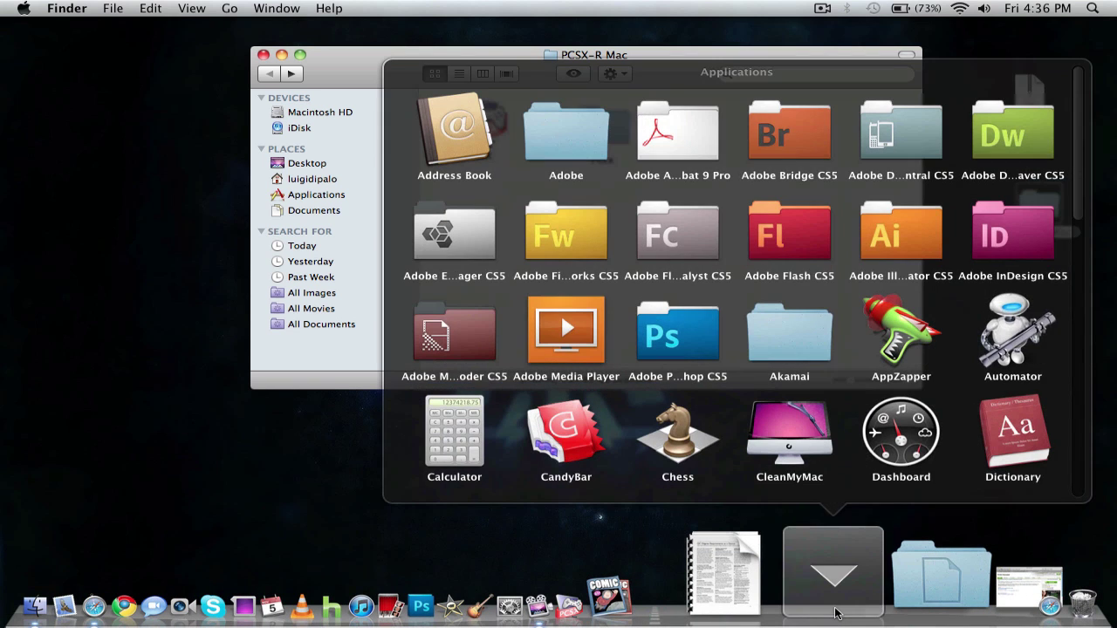
scroll(740, 324, "down", 5)
scroll(740, 324, "down", 8)
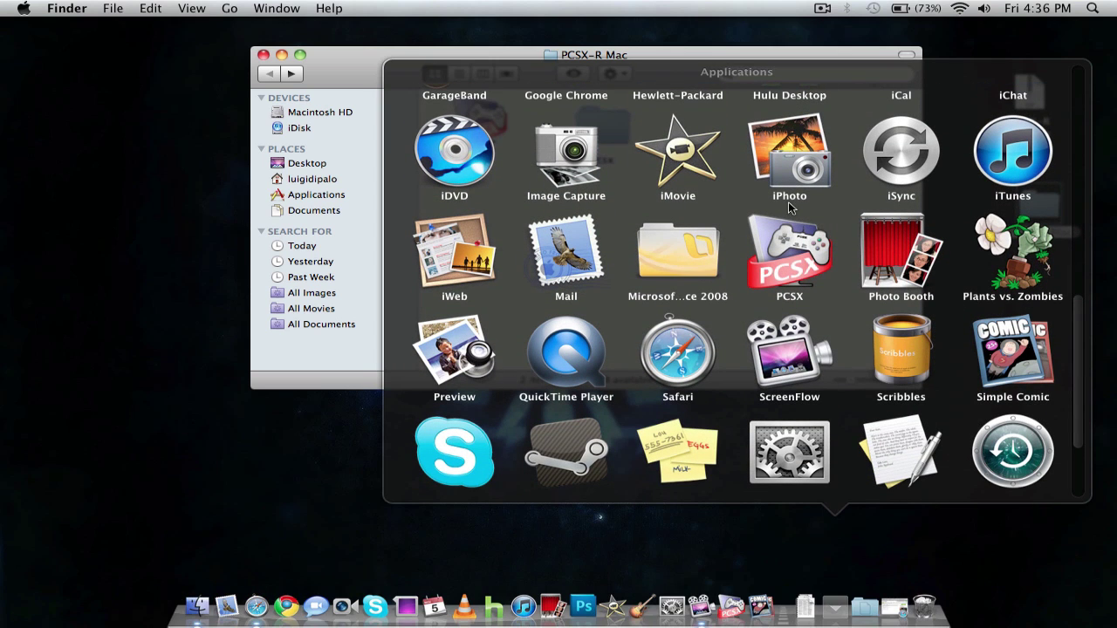
left_click(835, 602)
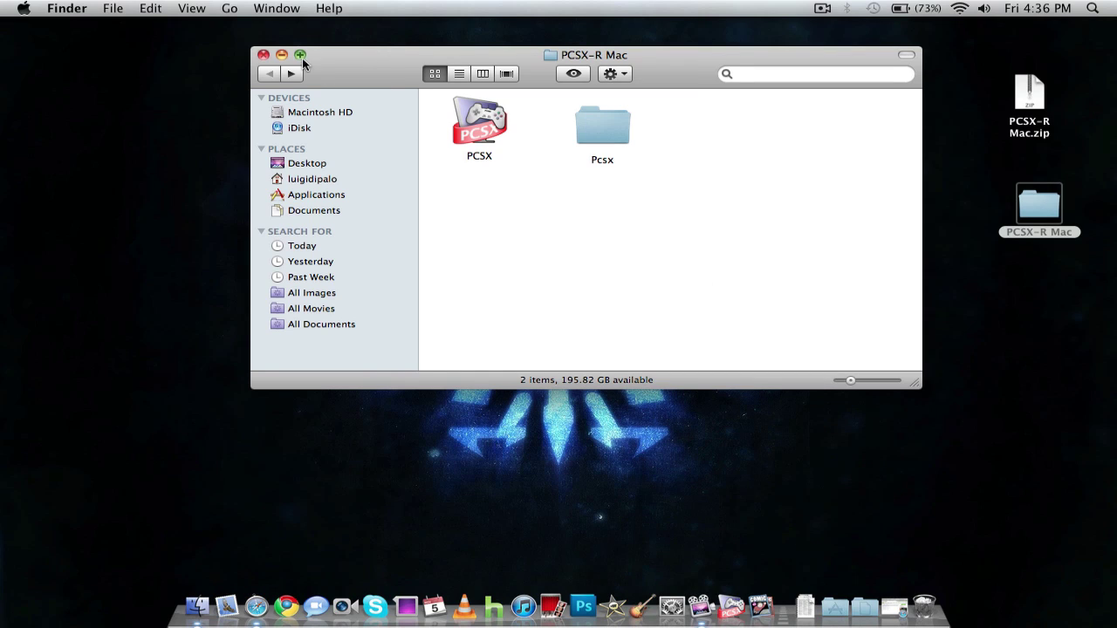
mouse_move(479, 120)
left_mouse_down()
mouse_move(713, 329)
mouse_move(794, 511)
mouse_move(525, 175)
left_mouse_up()
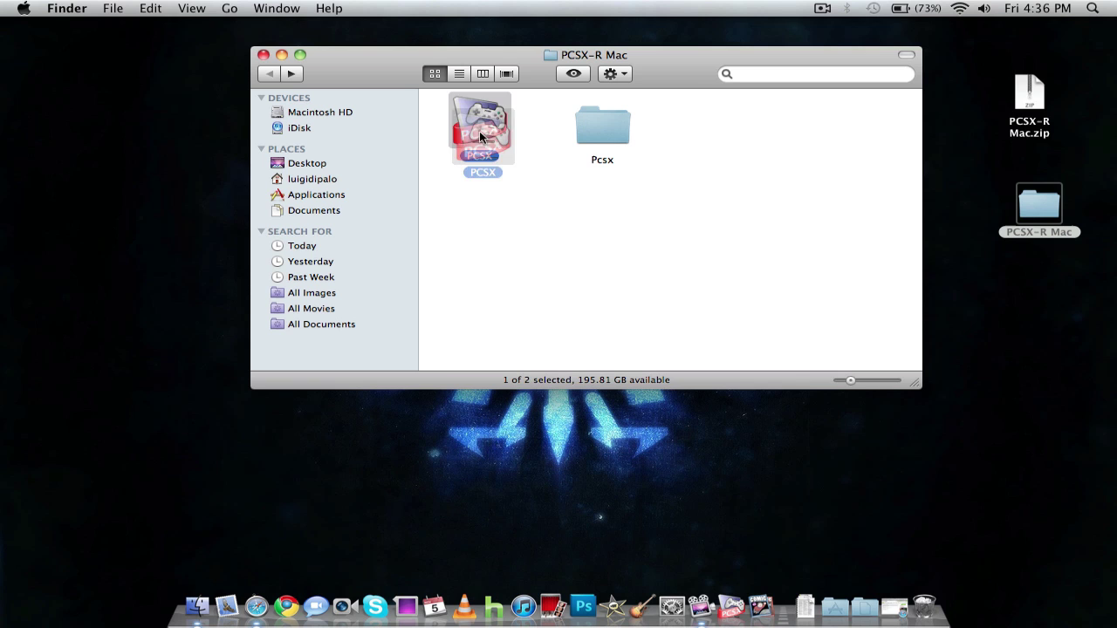
left_click(561, 237)
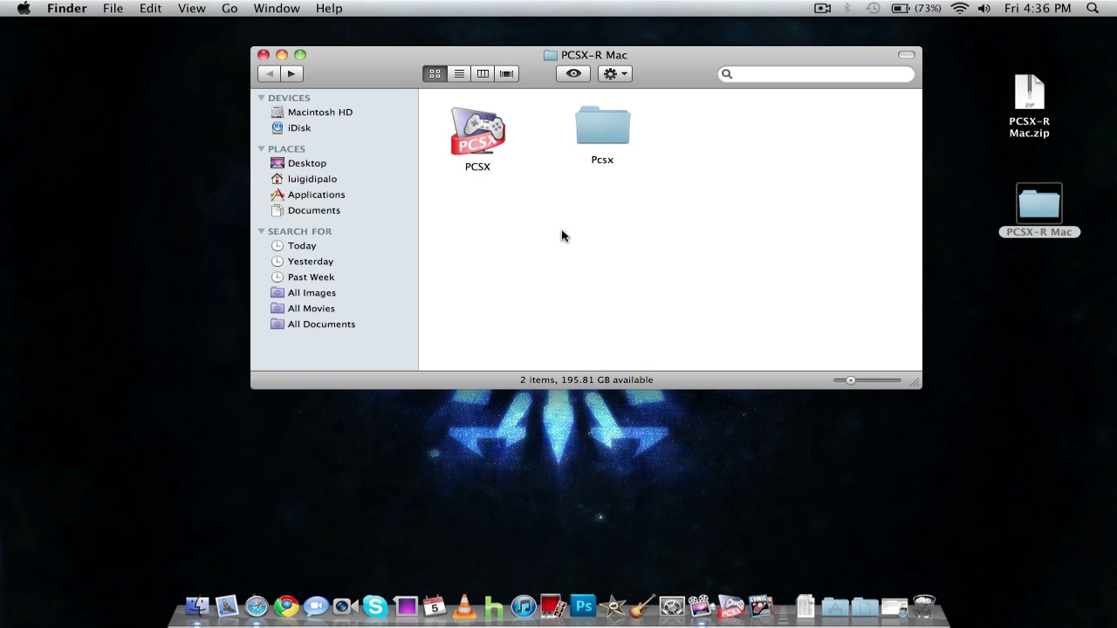
Launch PCSX from the Dock and close the PCSX-R Mac Finder window
left_click(729, 606)
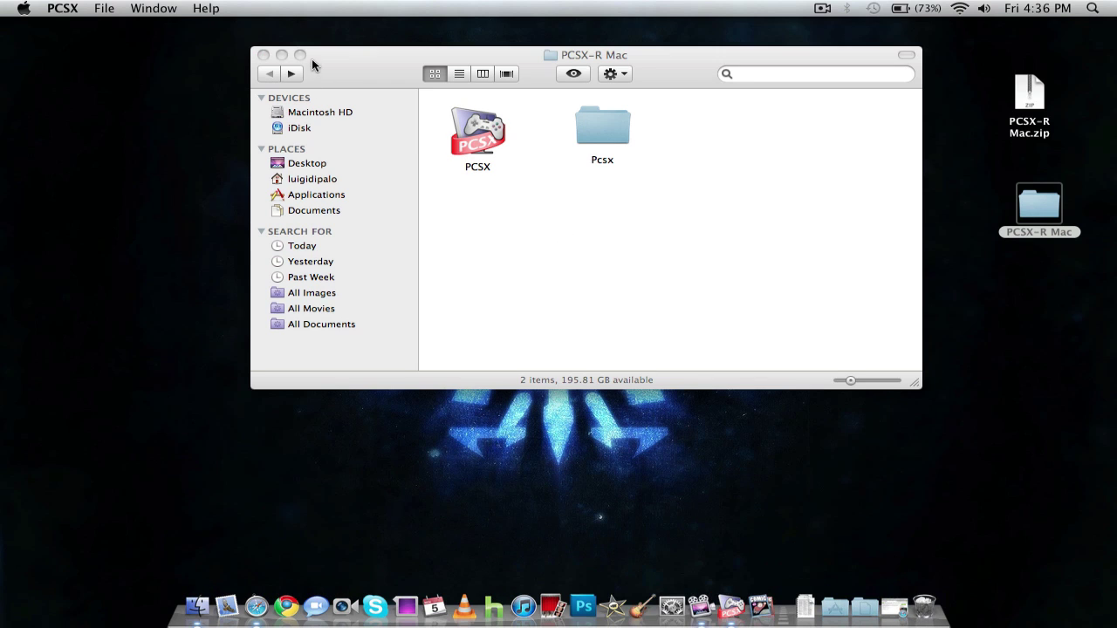
left_click(335, 70)
left_click(262, 54)
Switch to PCSX with Cmd+Tab and open PCSX > Preferences
key("super+Tab")
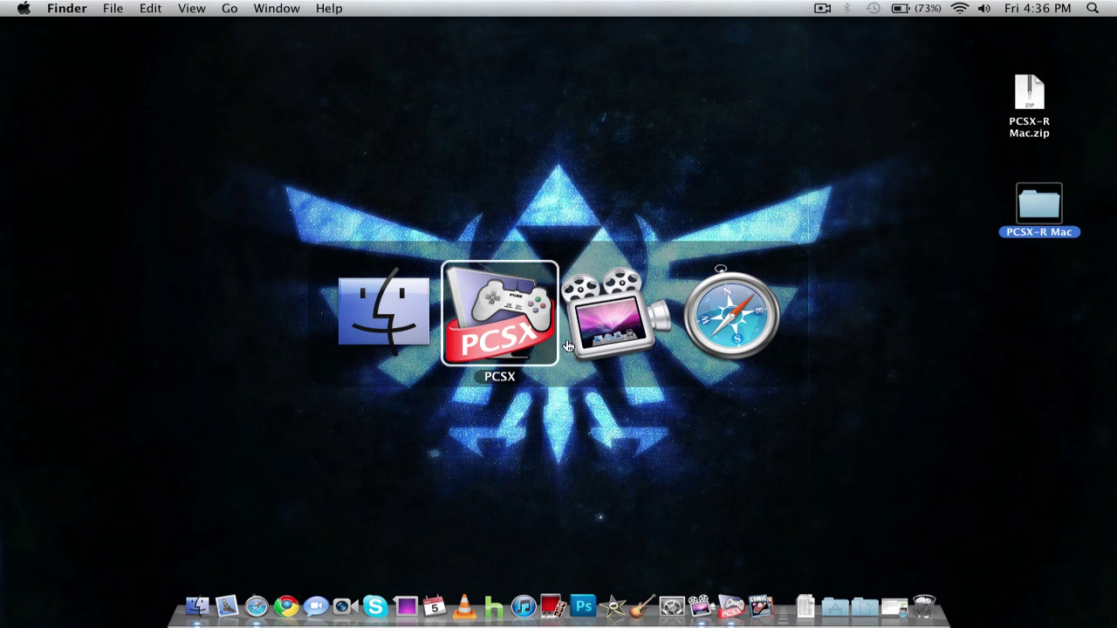
key("super+Tab")
left_click(510, 327)
key("super+Tab")
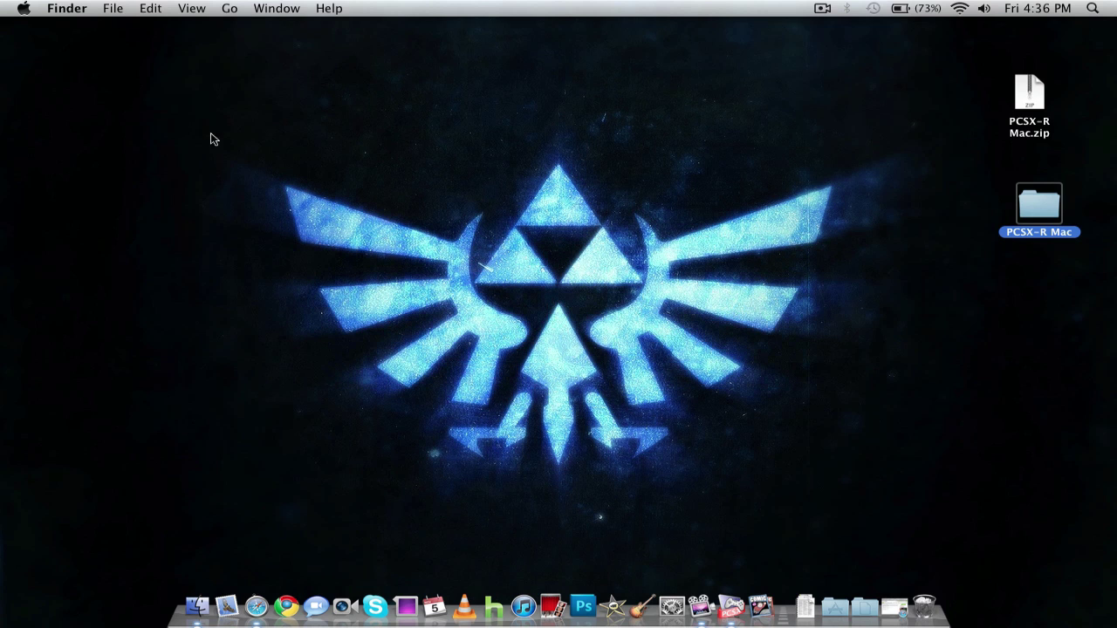
key("super+Tab")
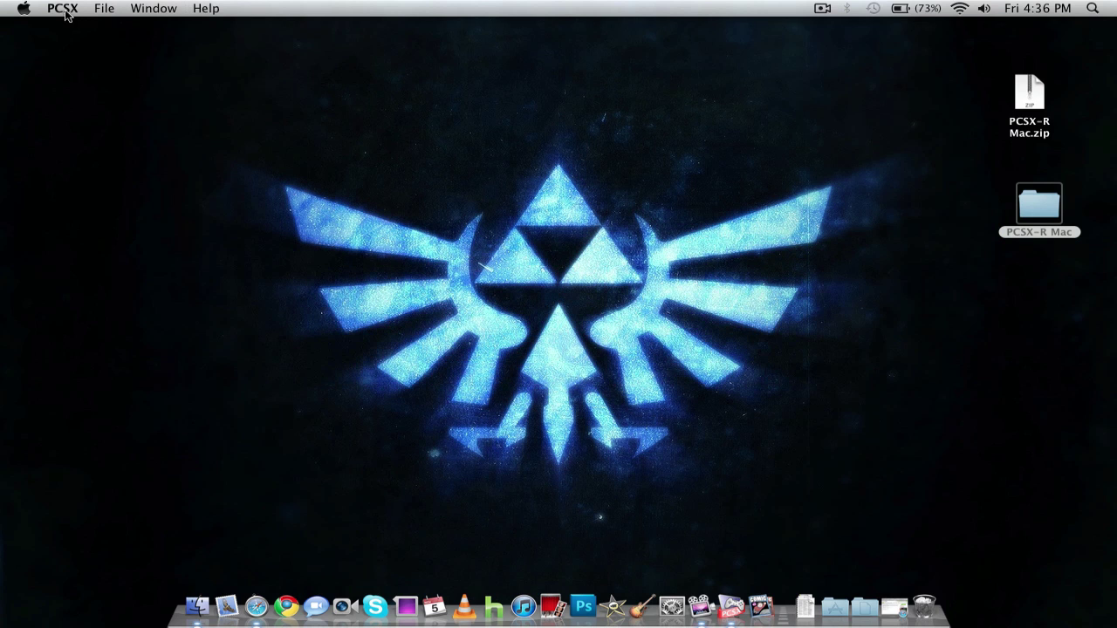
left_click(67, 10)
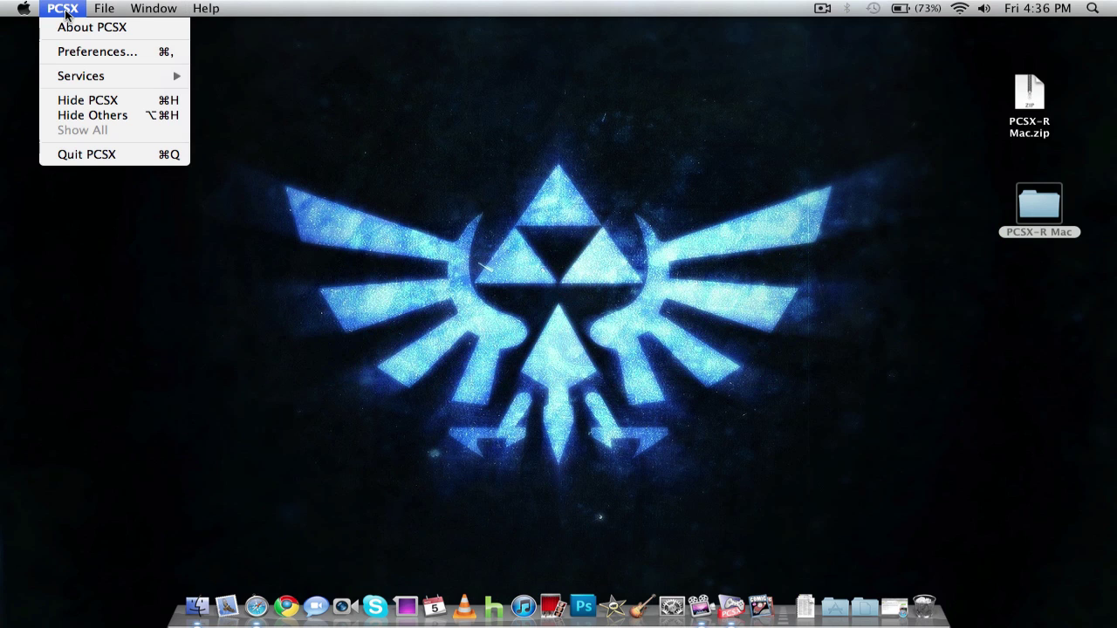
left_click(99, 50)
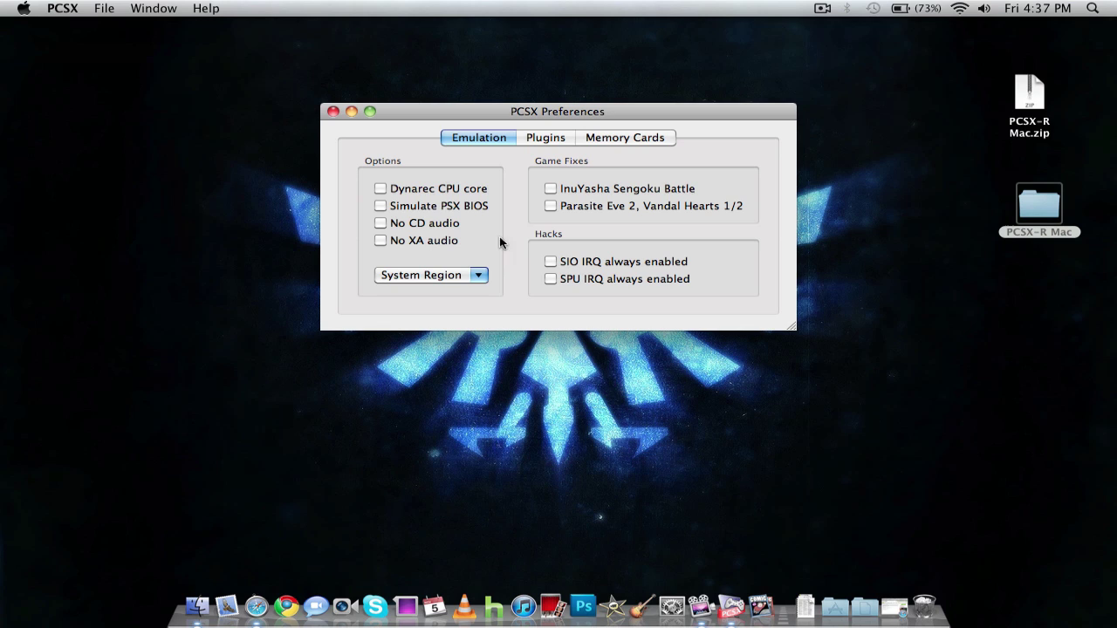
Keep the system region on Autodetect and the controller plugin on Gamepad/Keyboard Input
left_click(462, 280)
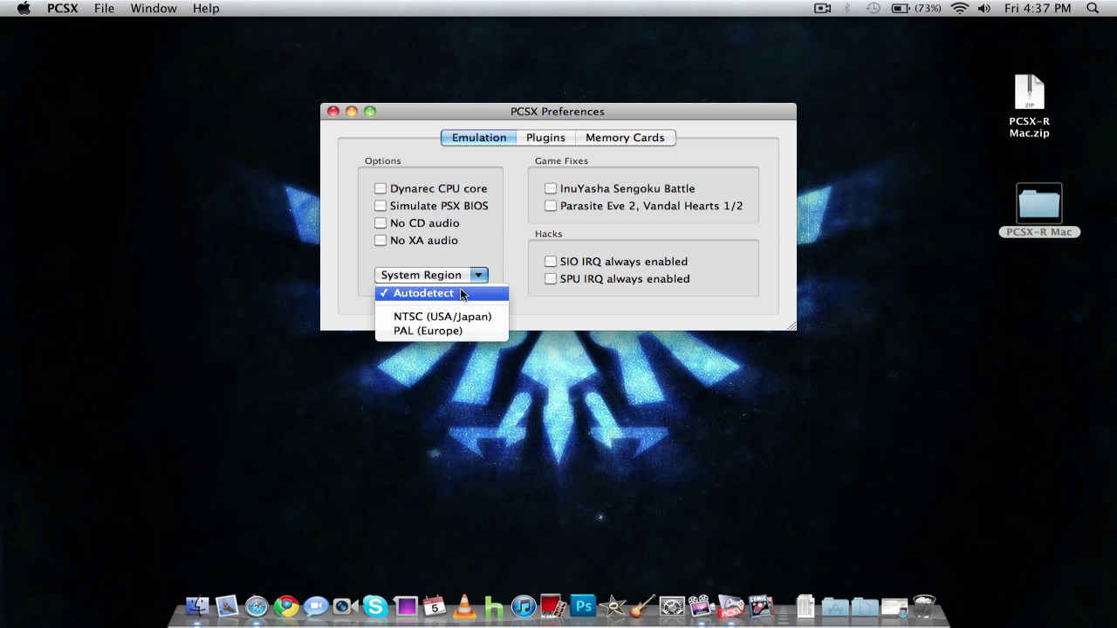
left_click(461, 294)
left_click(555, 139)
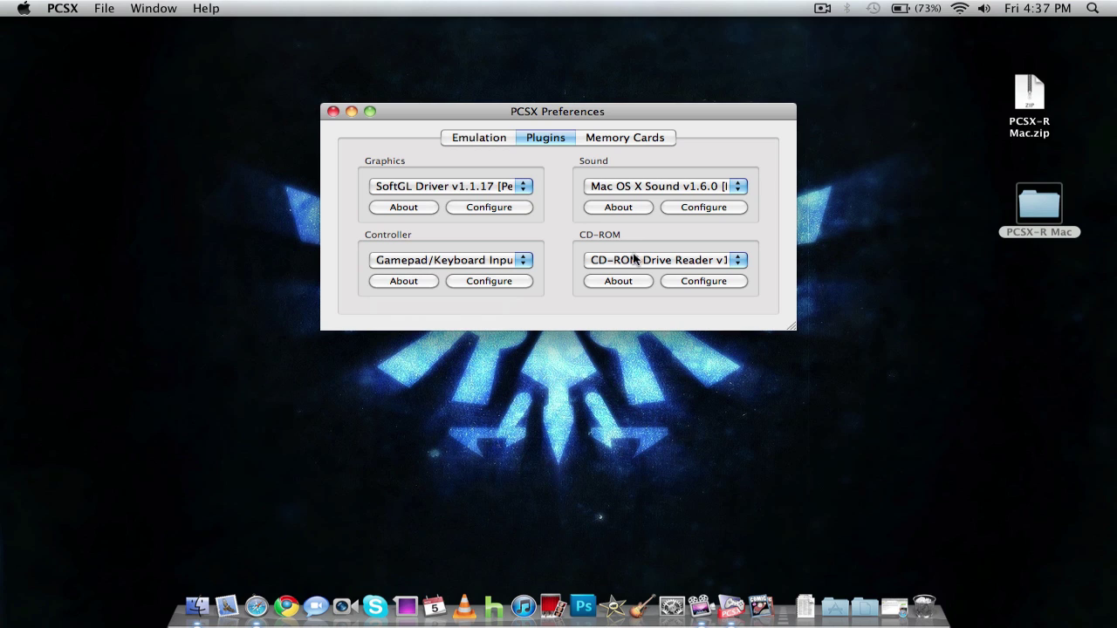
left_click(425, 262)
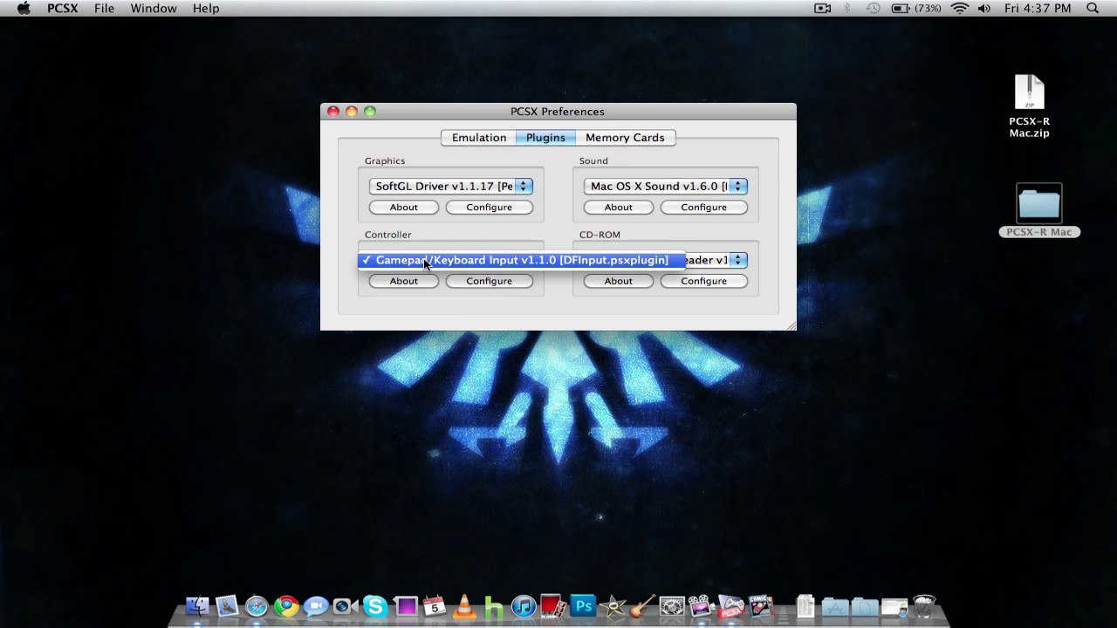
left_click(444, 258)
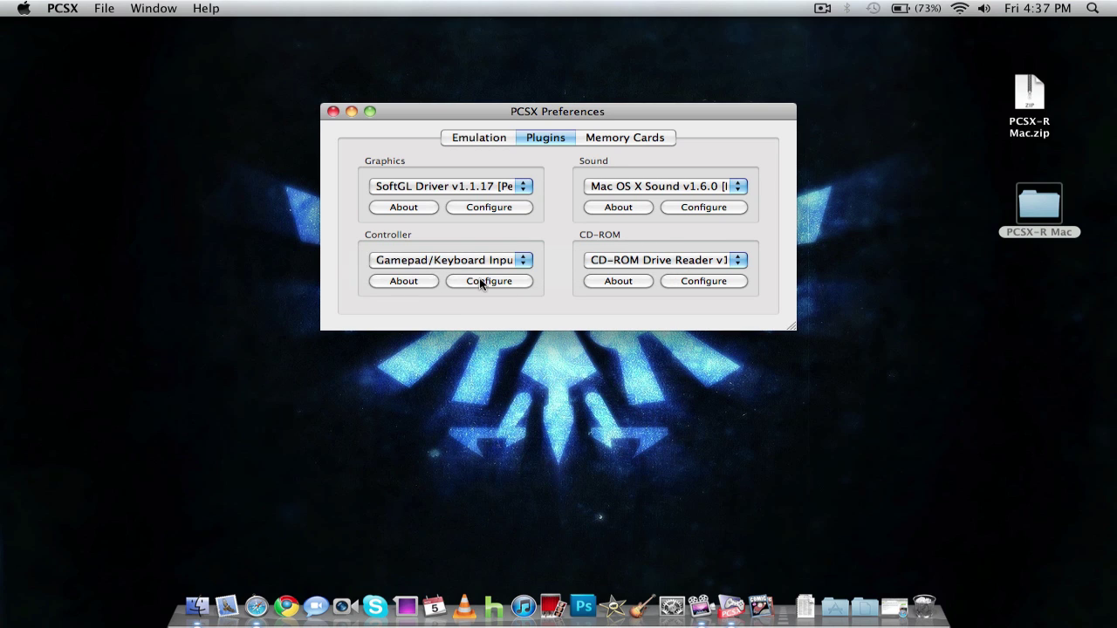
In Input Configuration, keep Controller 1 as a keyboard-only Digital Pad and confirm with OK
left_click(479, 280)
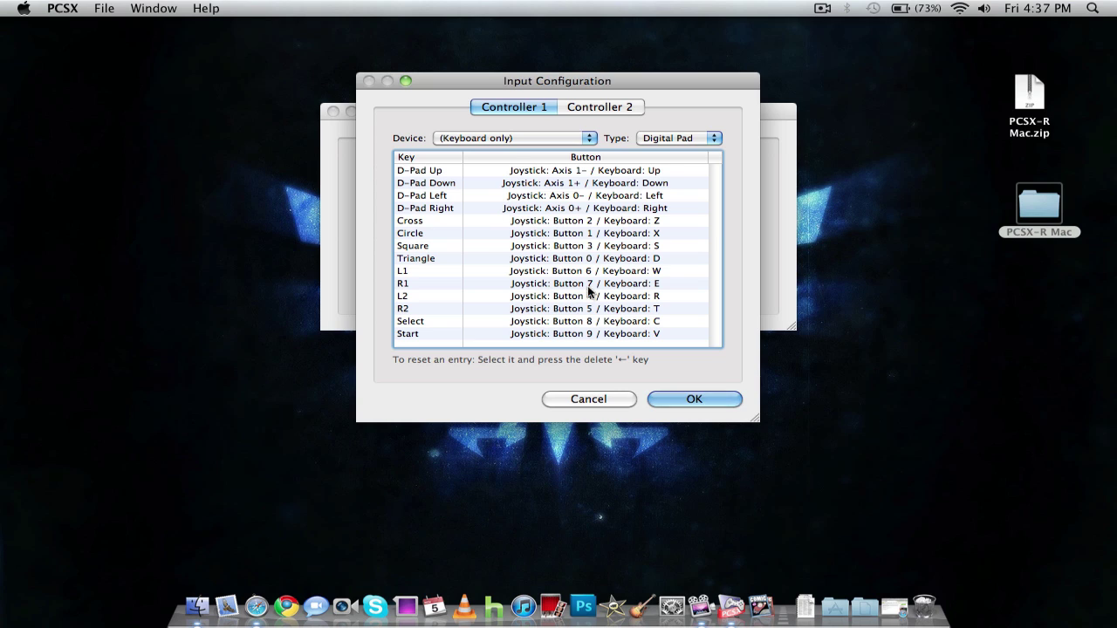
left_click(583, 106)
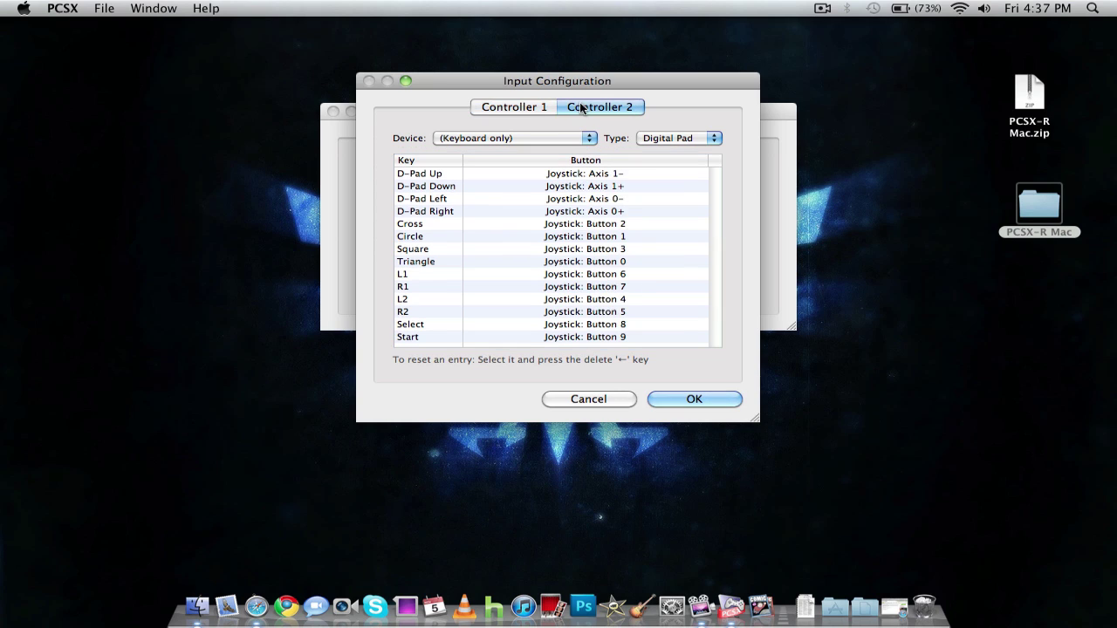
left_click(527, 105)
left_click(670, 139)
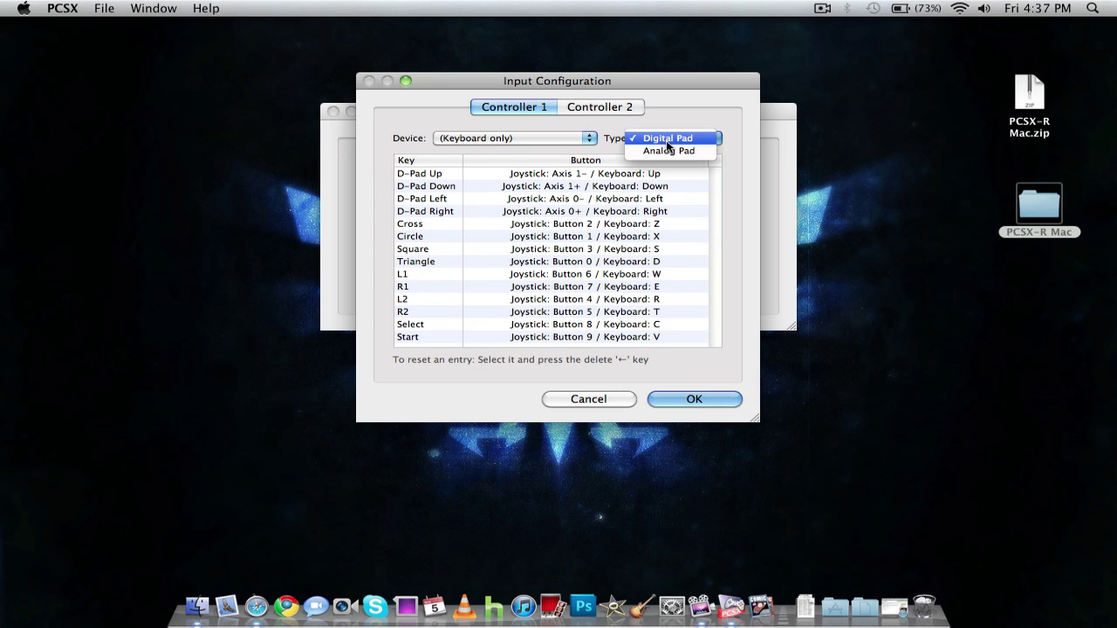
left_click(657, 136)
left_click(577, 139)
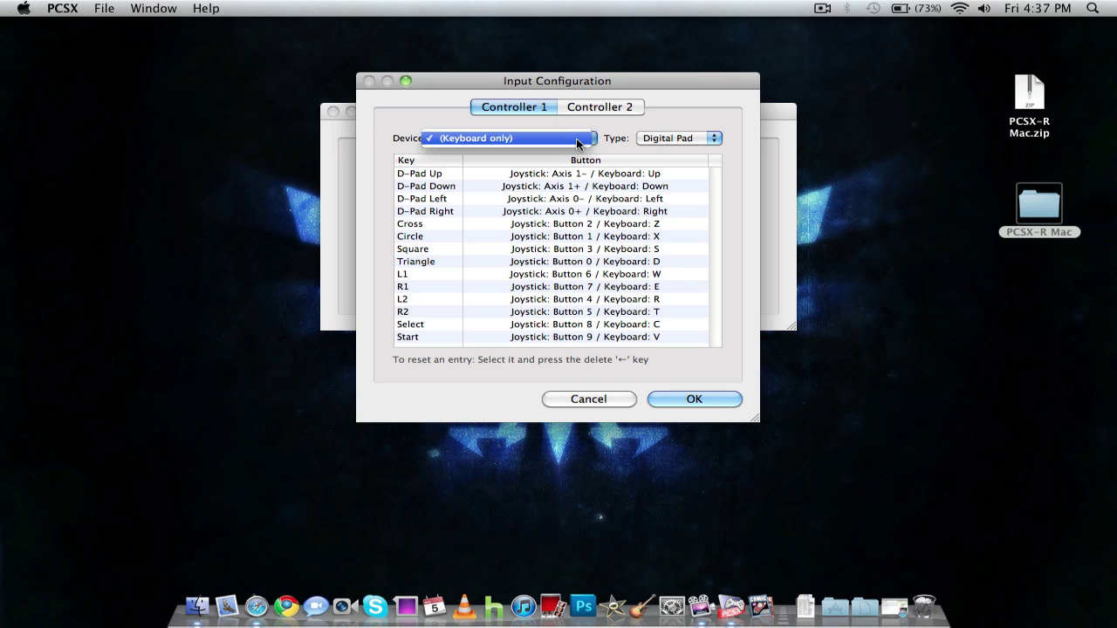
left_click(577, 140)
left_click(692, 397)
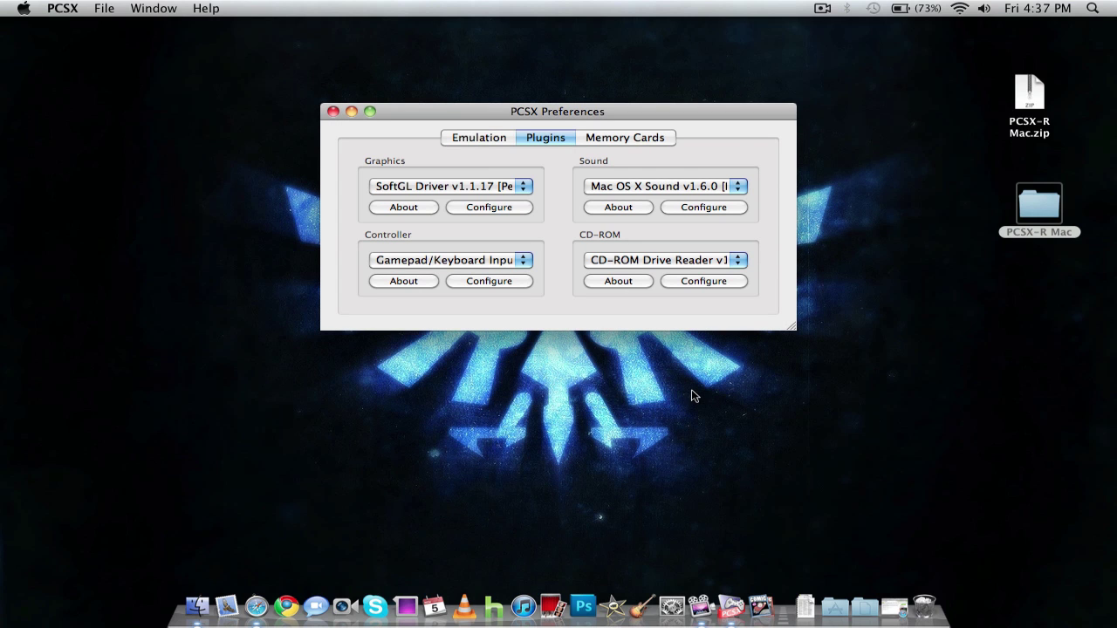
Close Preferences, then use File > Run ISO to select the Digimon World 3 .img image
left_click(333, 112)
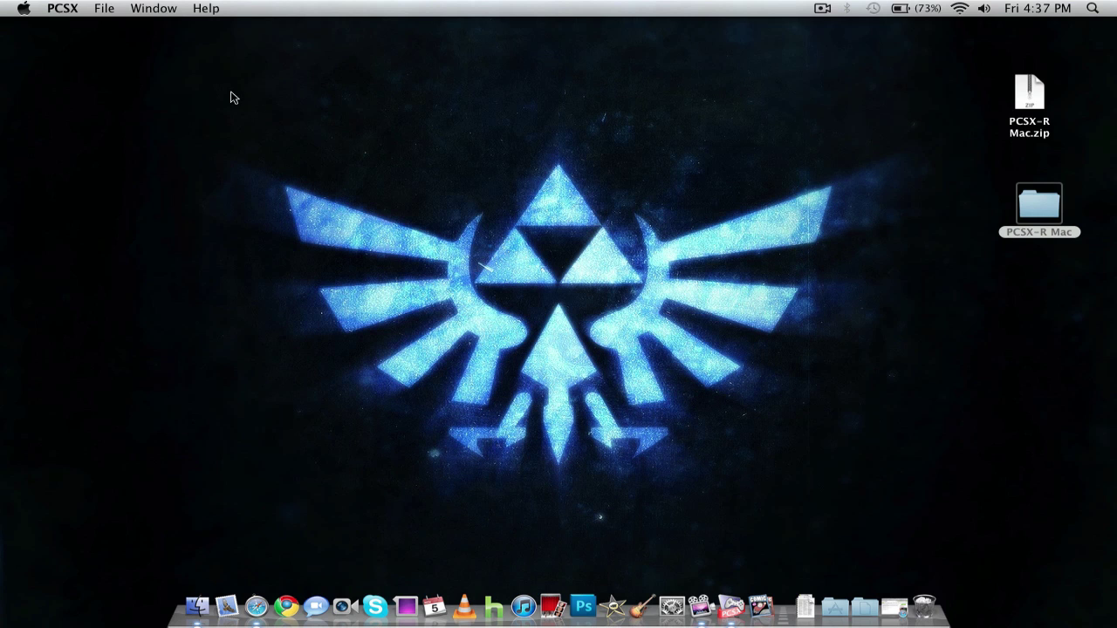
key("super+Tab")
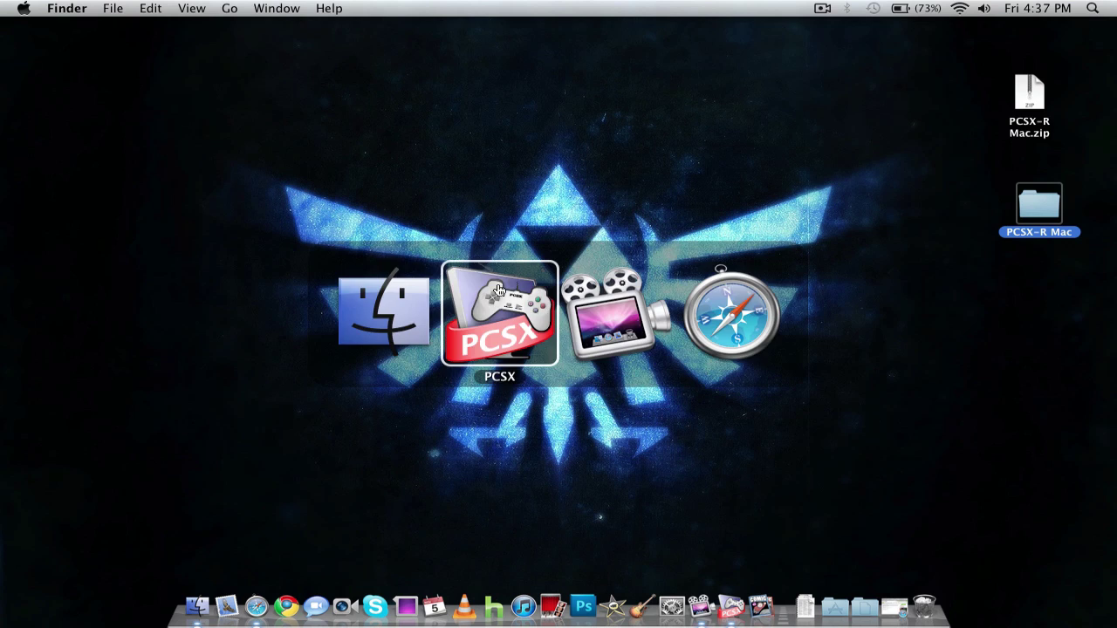
left_click(97, 8)
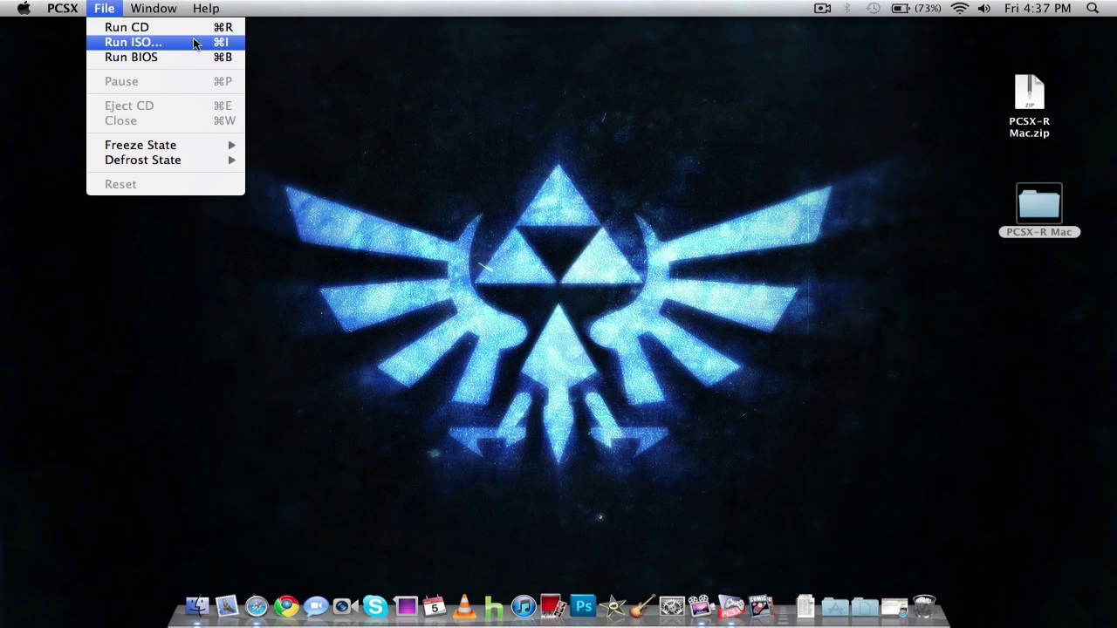
left_click(193, 41)
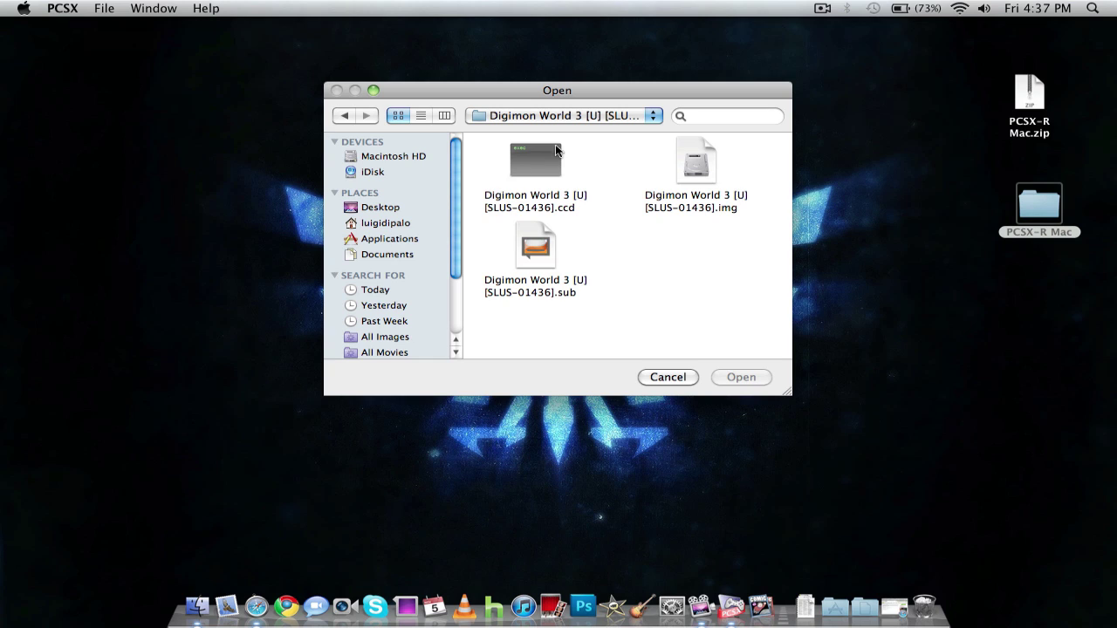
left_click(698, 169)
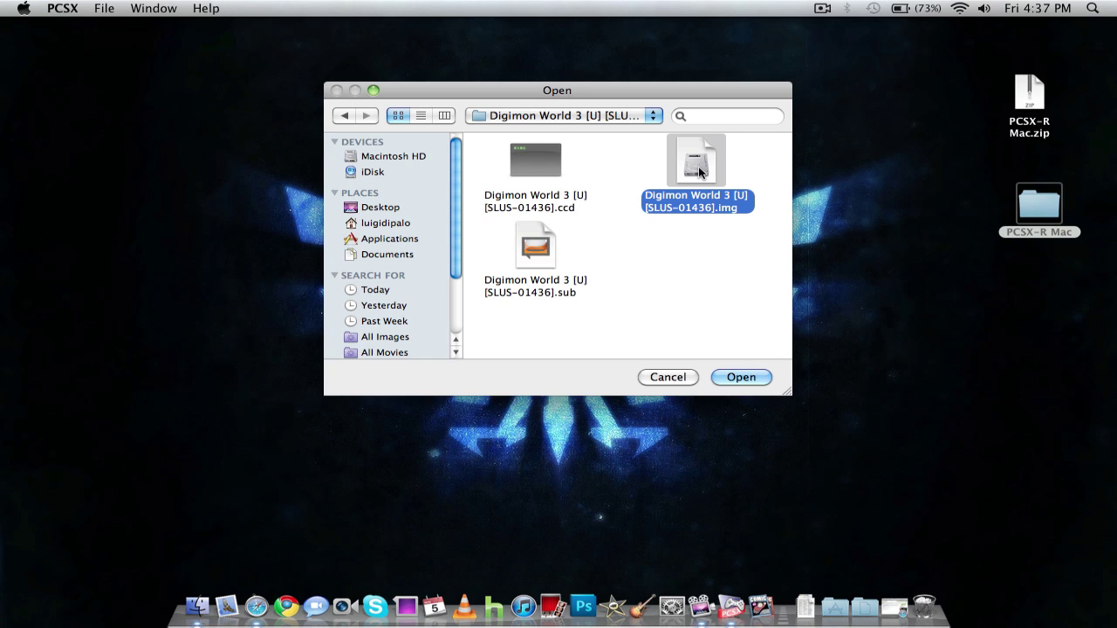
Boot the Digimon World 3 image, lower the volume with F11, and press Start at the title screen
left_click(741, 381)
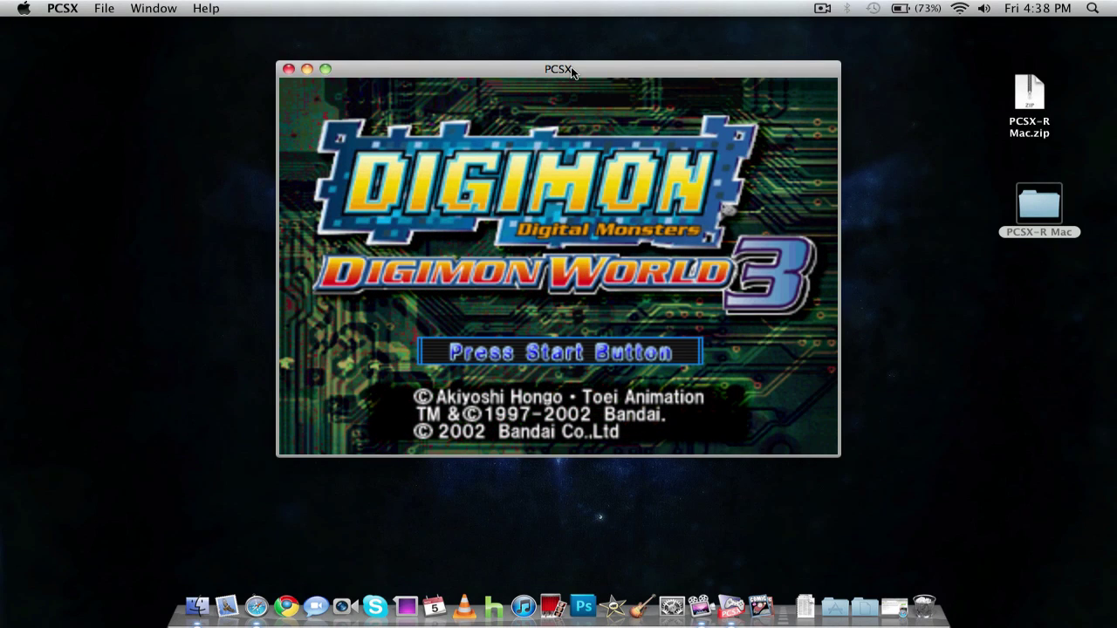
key("F11")
key("F11")
key("F11")
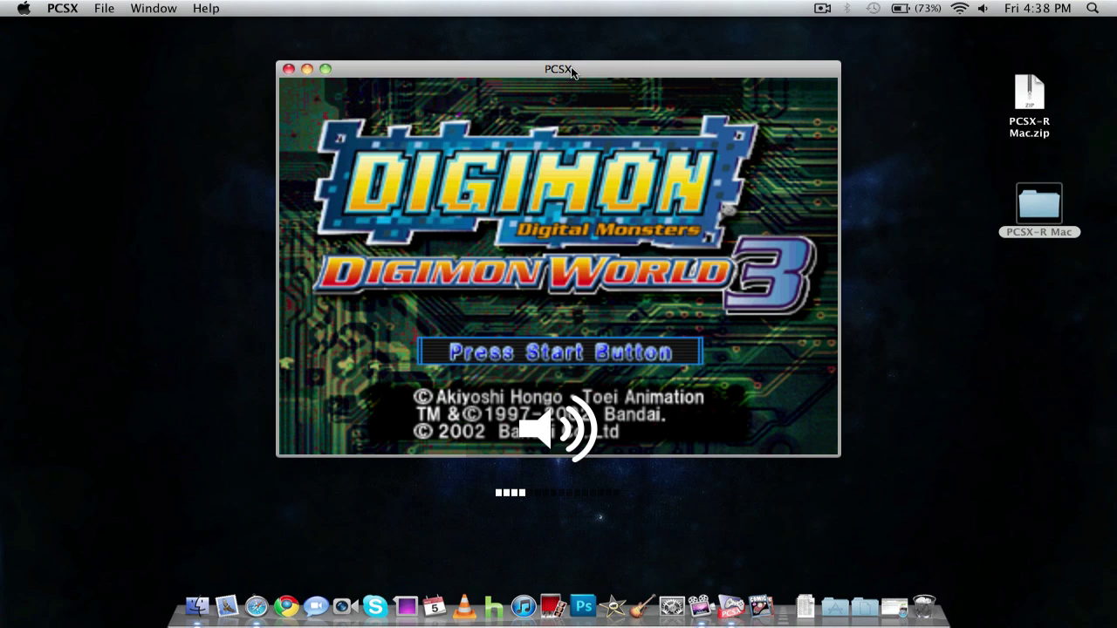
key("Return")
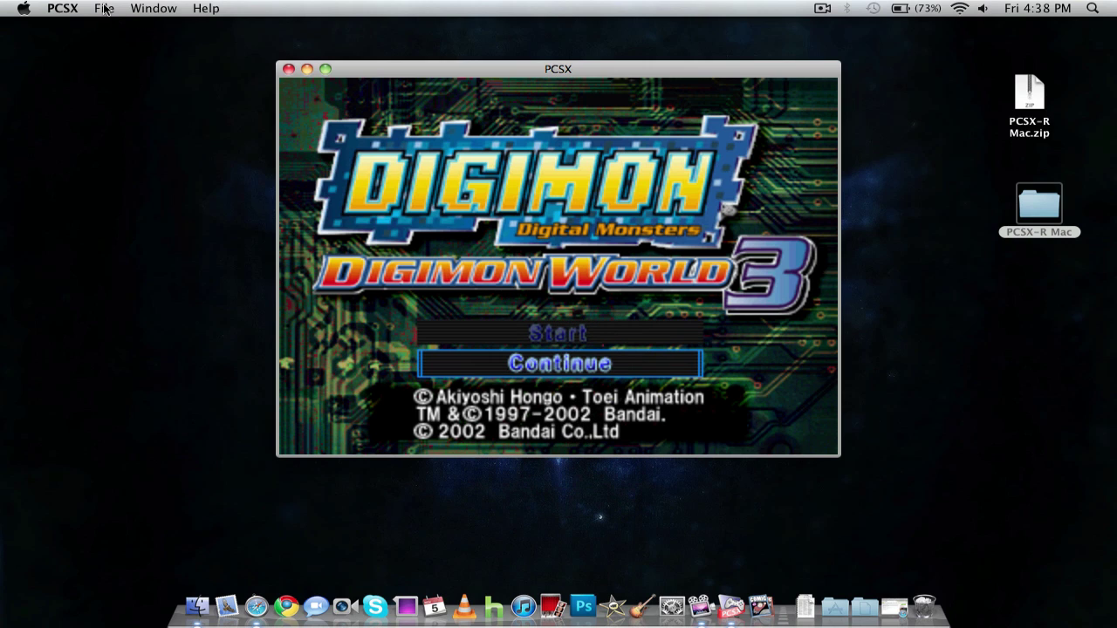
Save the game with File > Freeze State > Slot 1
left_click(104, 9)
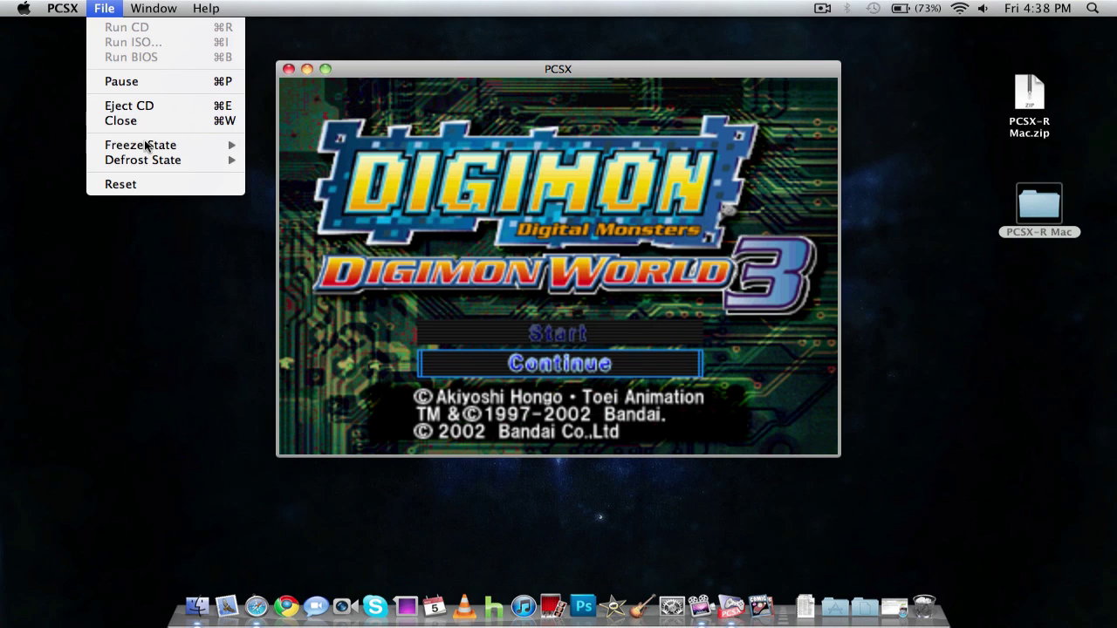
mouse_move(146, 150)
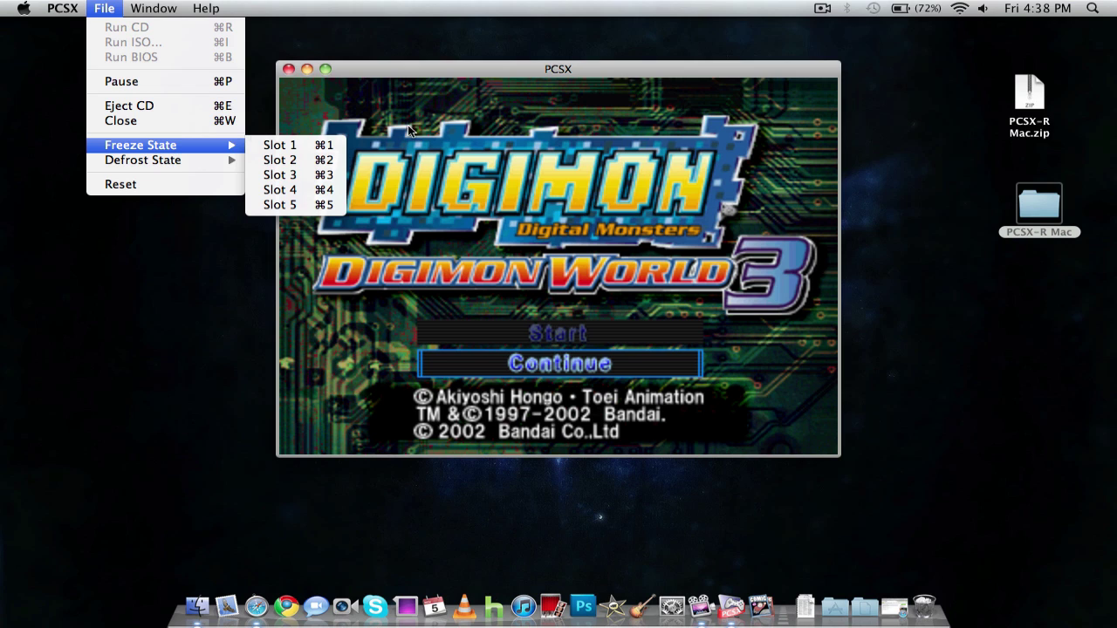
left_click(517, 155)
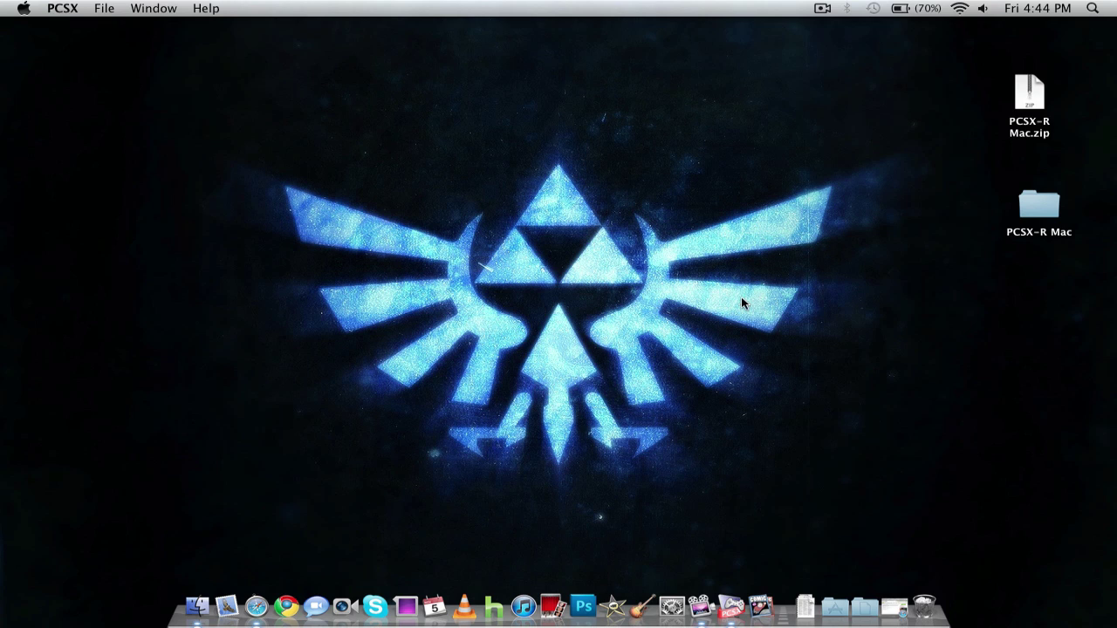
Reload the Digimon World 3 .img image via File > Run ISO
left_click(108, 11)
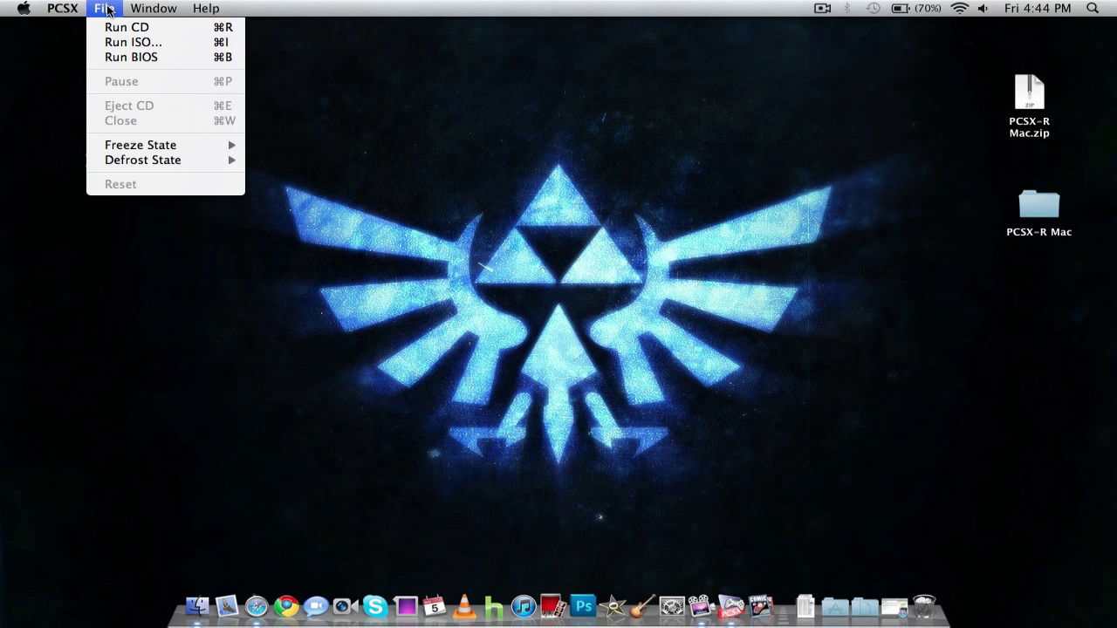
left_click(157, 40)
left_click(692, 168)
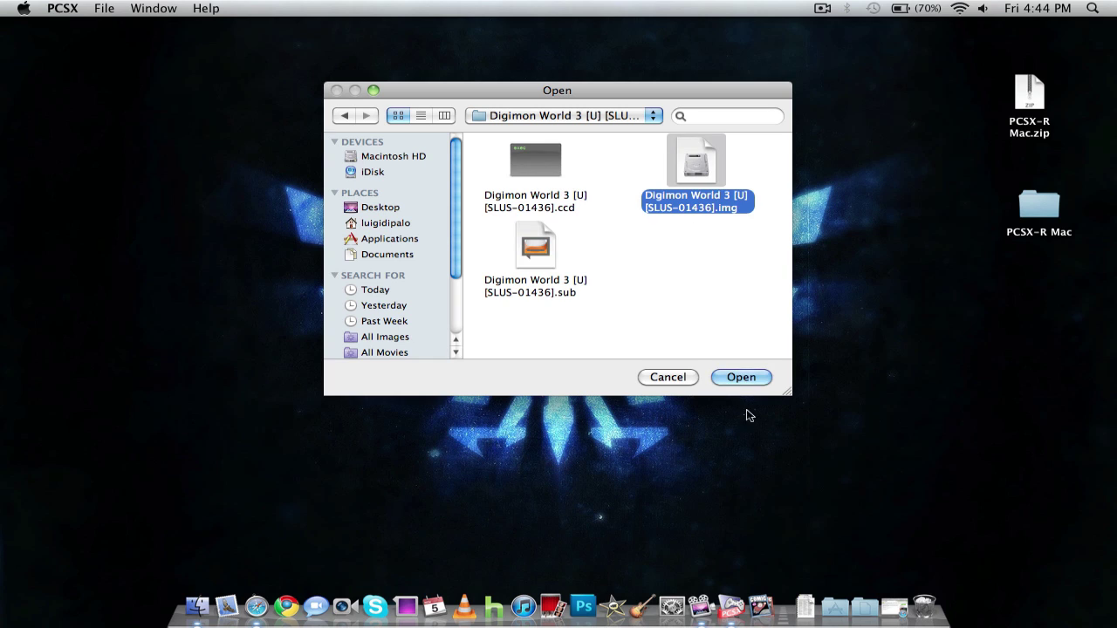
left_click(736, 379)
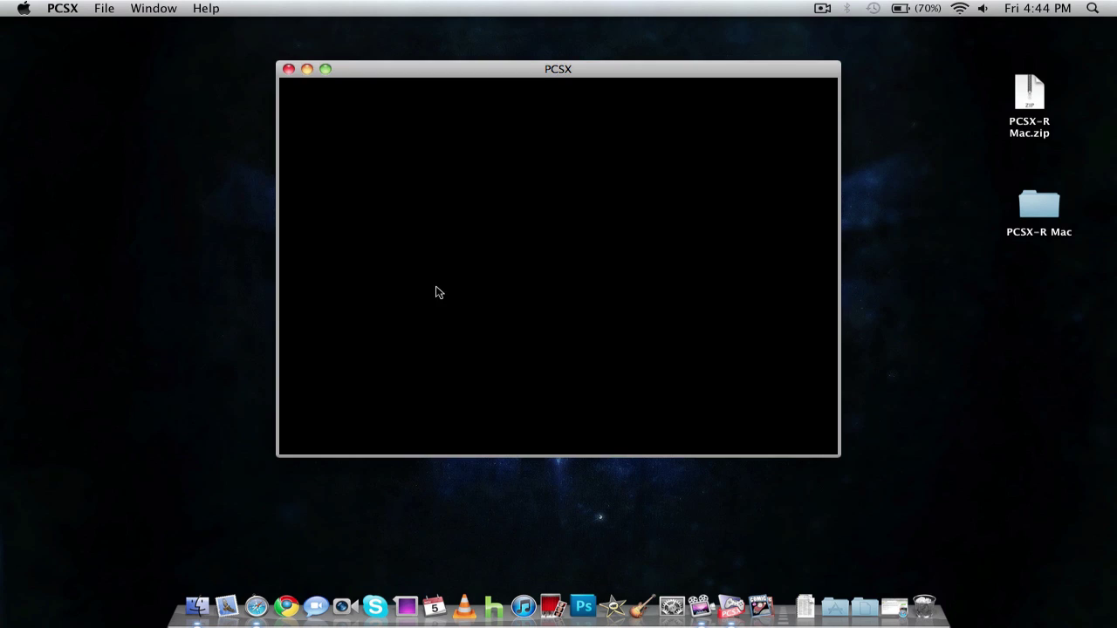
Restore the saved game with File > Defrost State > Slot 1
left_click(106, 8)
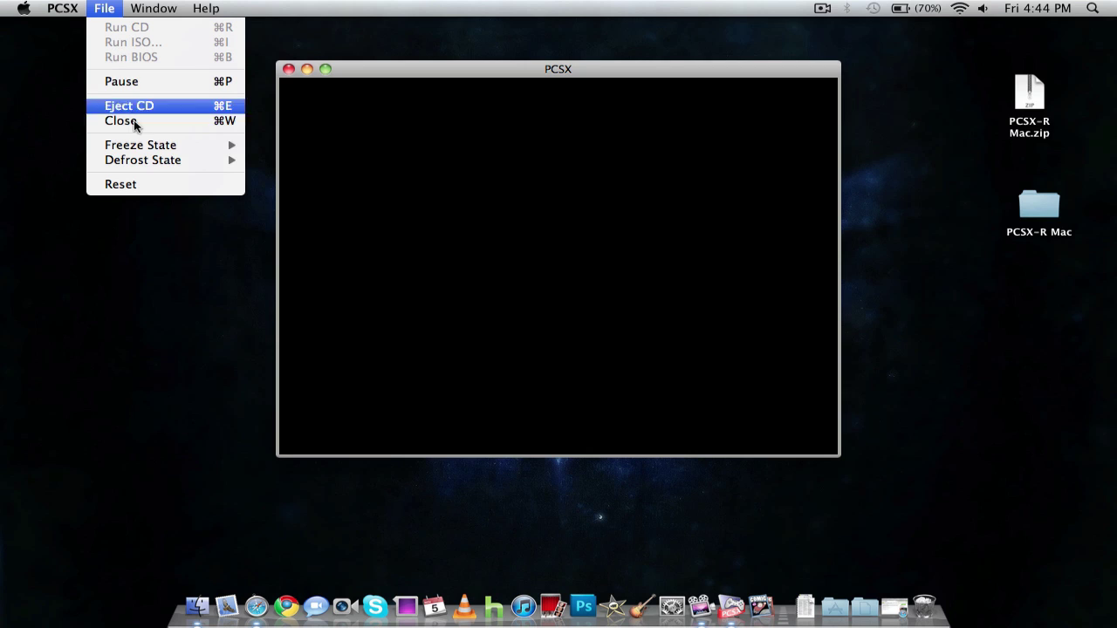
mouse_move(148, 153)
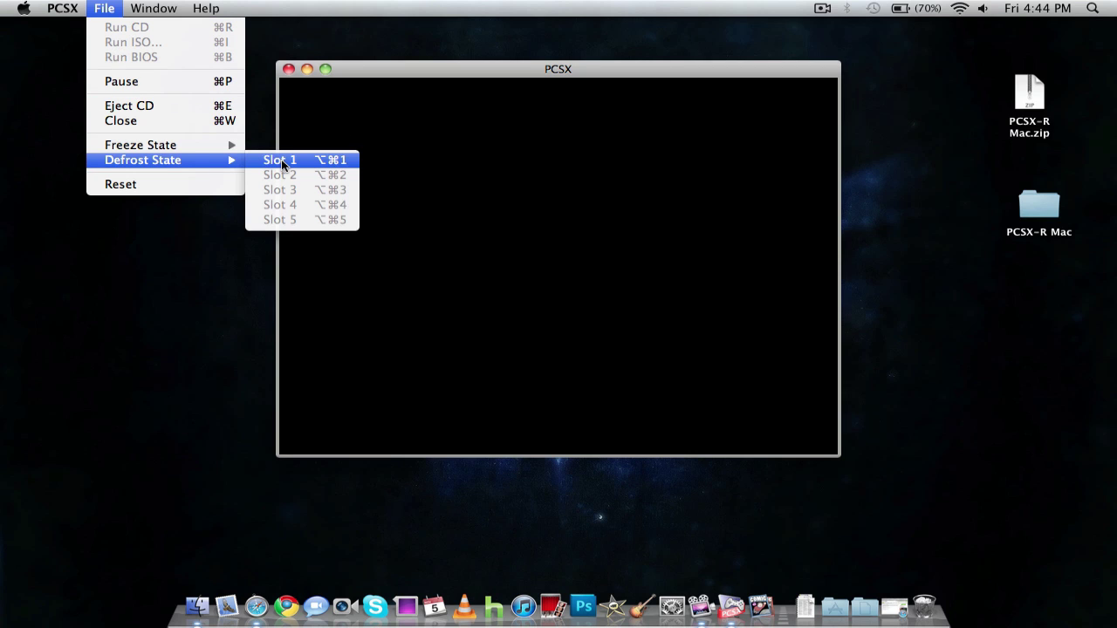
left_click(281, 160)
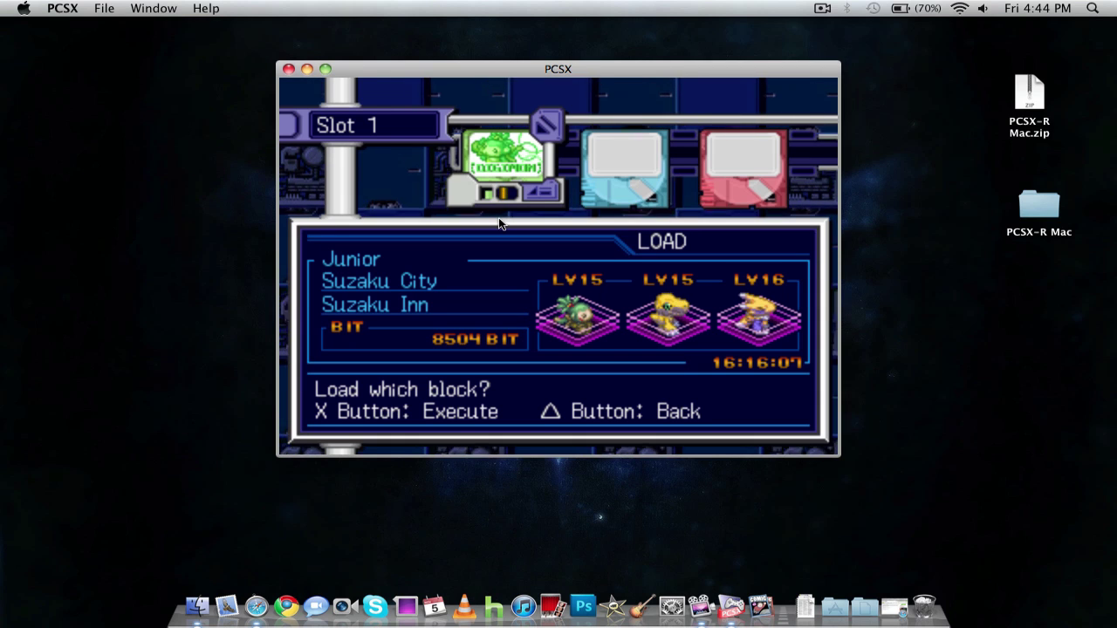
Close the game window and review the Memory Cards settings (Mcd001.mcr, Mcd002.mcr) without changing them
left_click(289, 70)
left_click(71, 7)
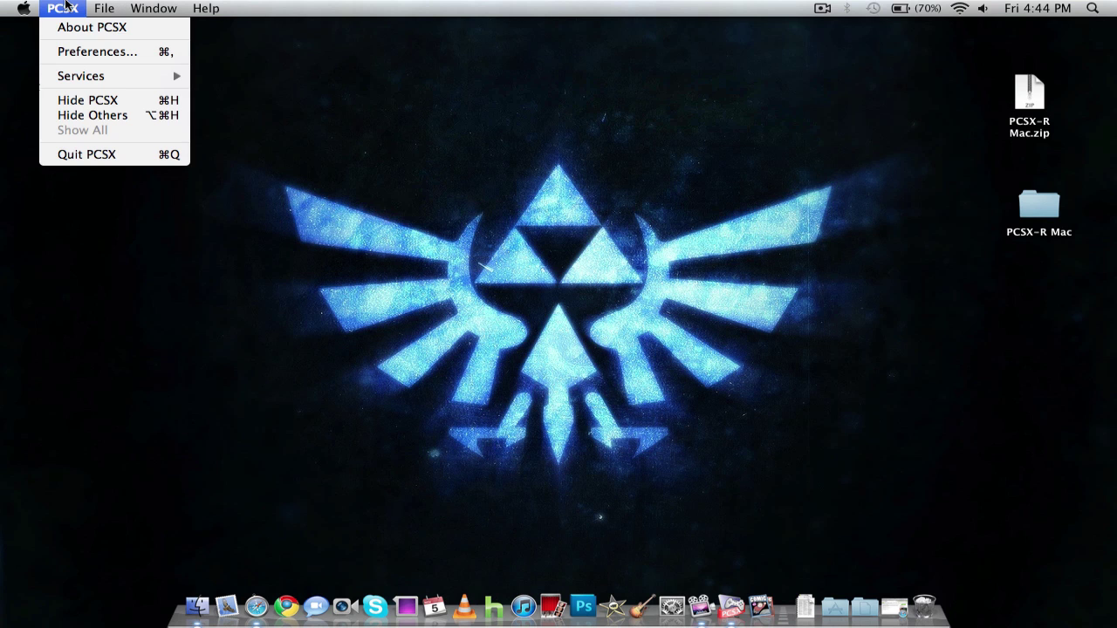
left_click(90, 52)
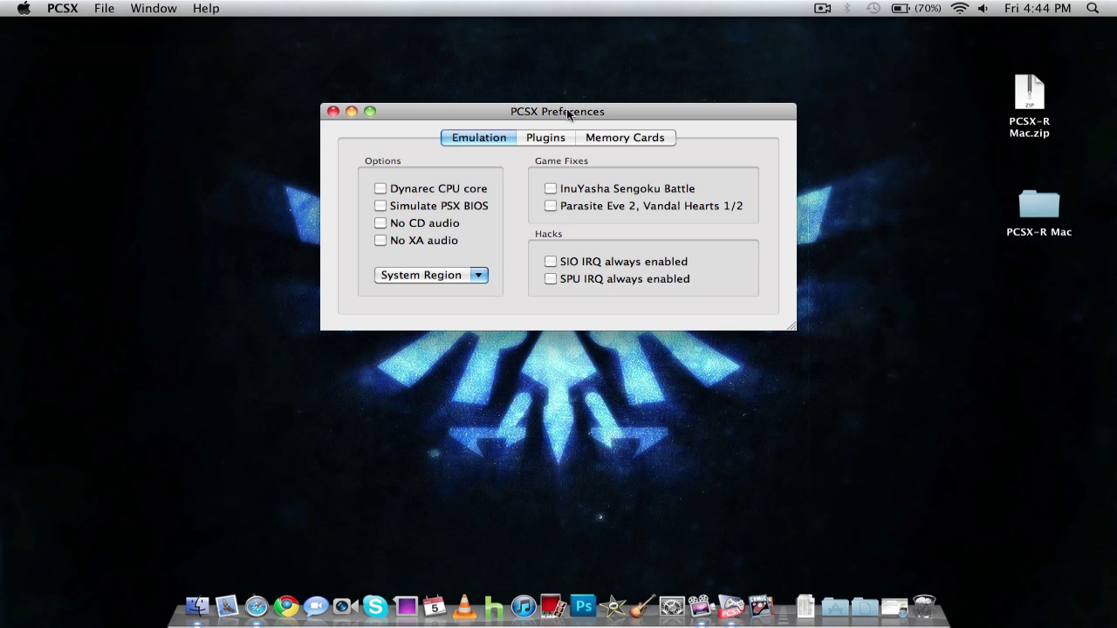
left_click(635, 142)
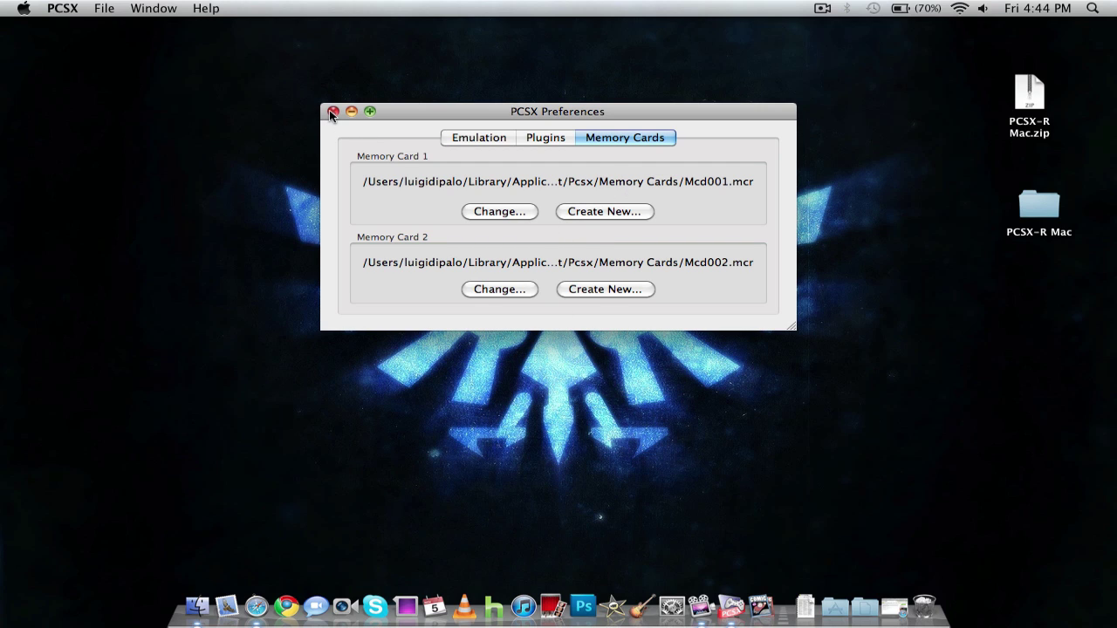
left_click(515, 212)
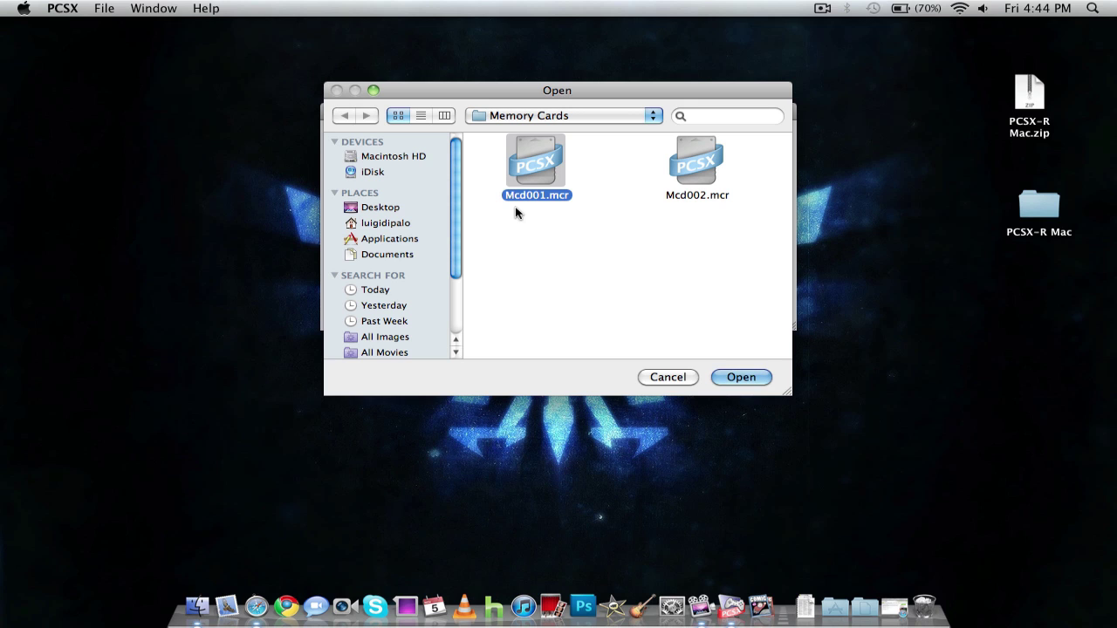
left_click(668, 377)
left_click(331, 112)
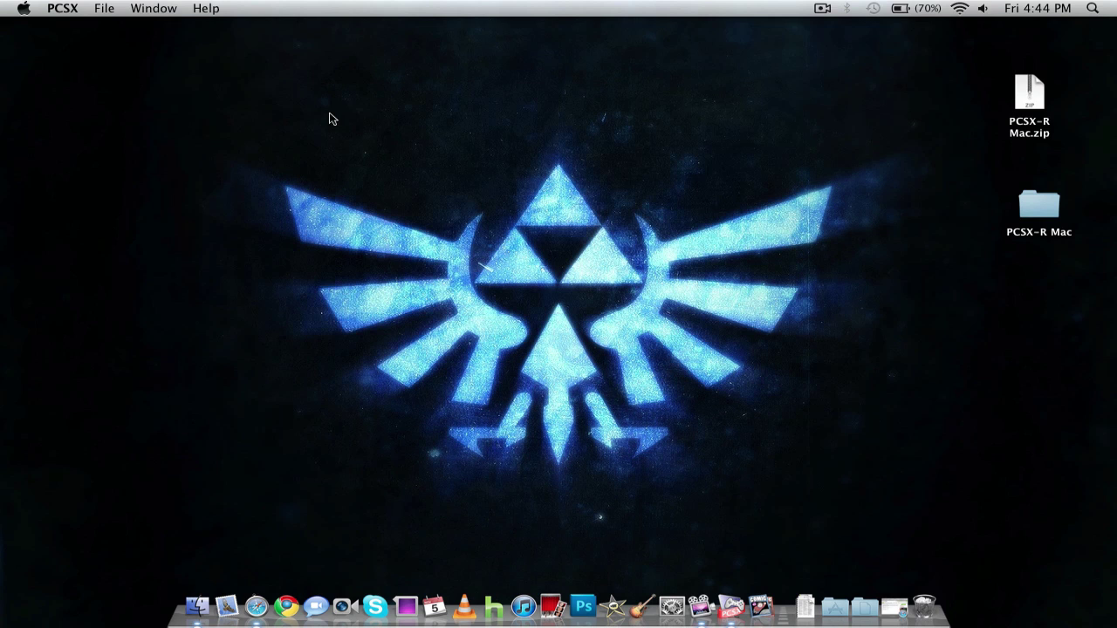
Quit PCSX from the PCSX menu
left_click(110, 5)
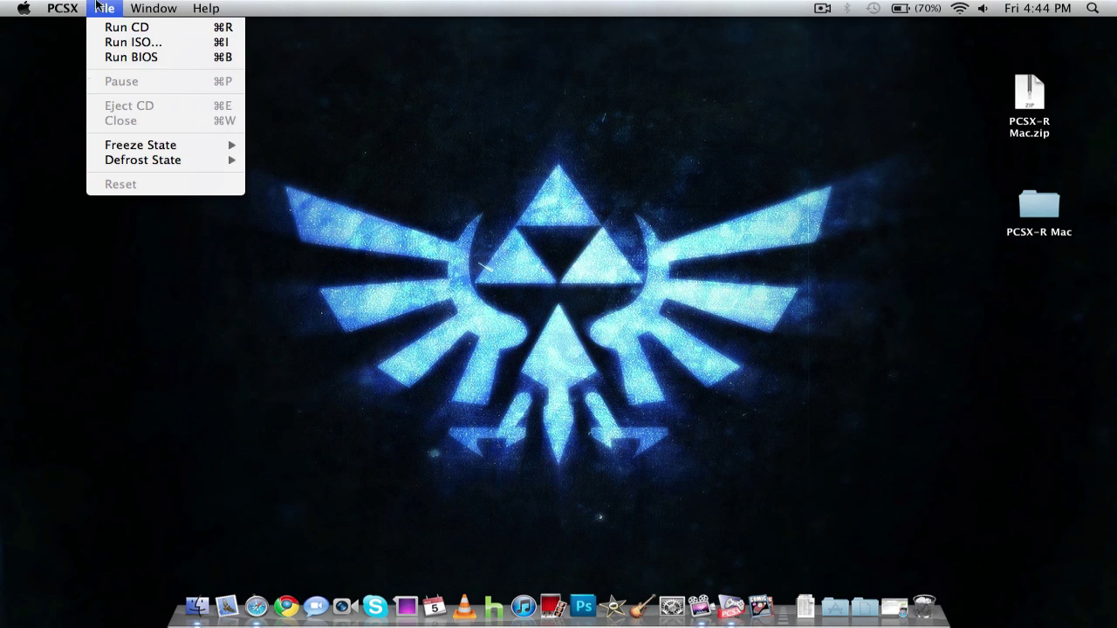
mouse_move(63, 8)
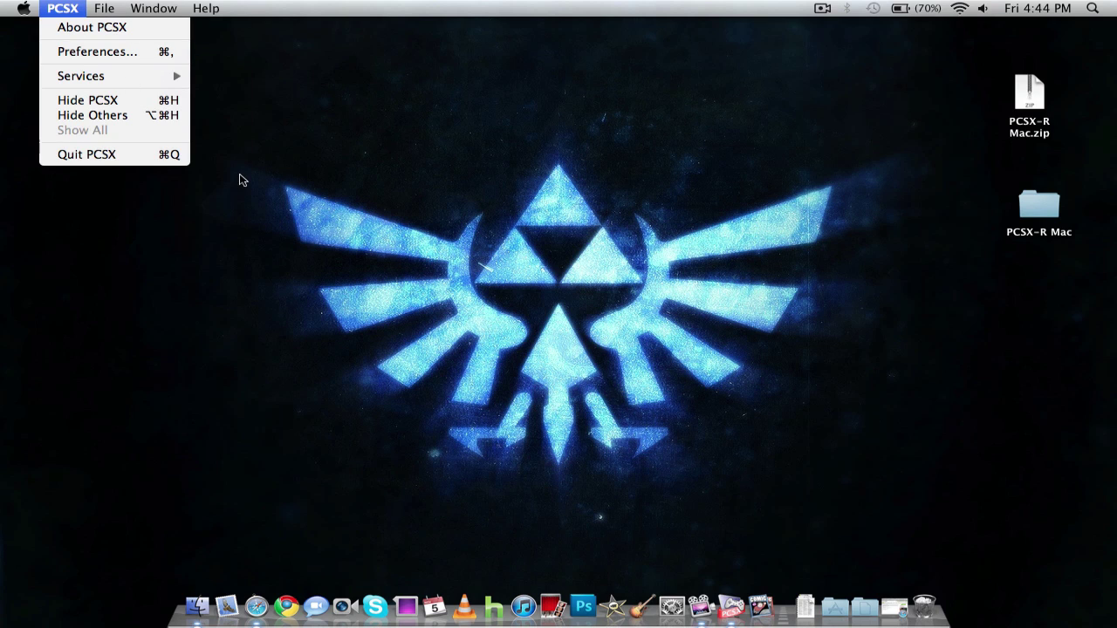
left_click(169, 155)
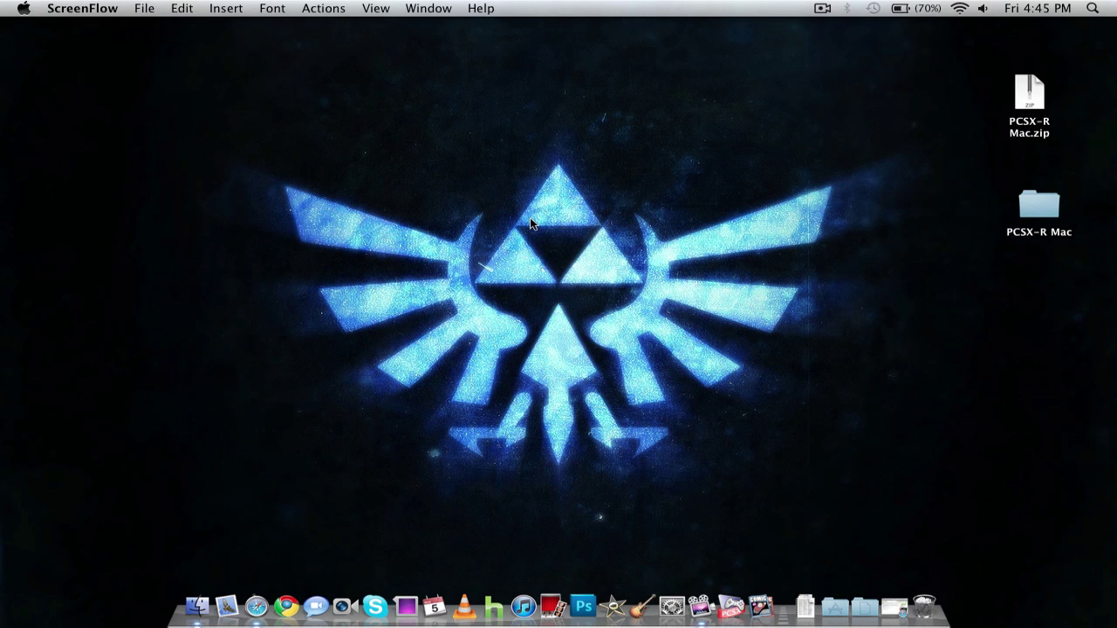